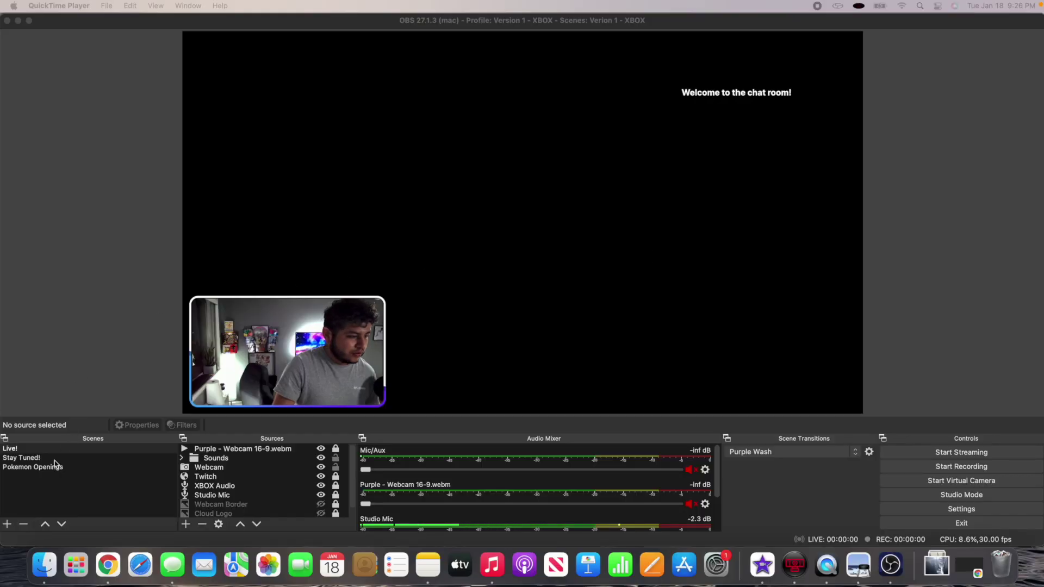
# Switch from the OBS website back to the OBS Studio window with its existing scenes
pyautogui.click(47, 483)
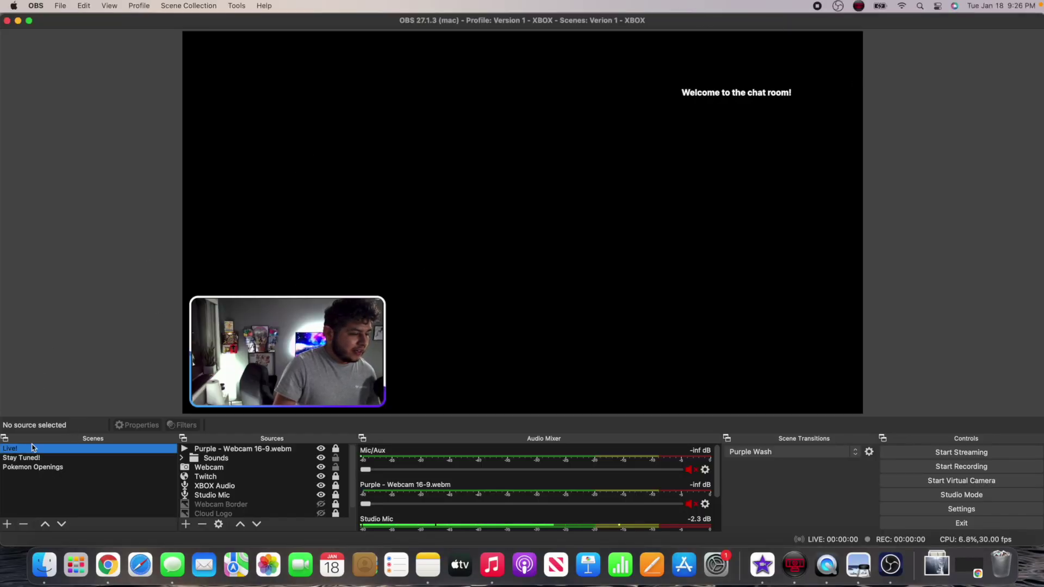
# Add a 'Youtube Test' scene alongside Live!, Stay Tuned! and Pokemon Openings
pyautogui.click(7, 525)
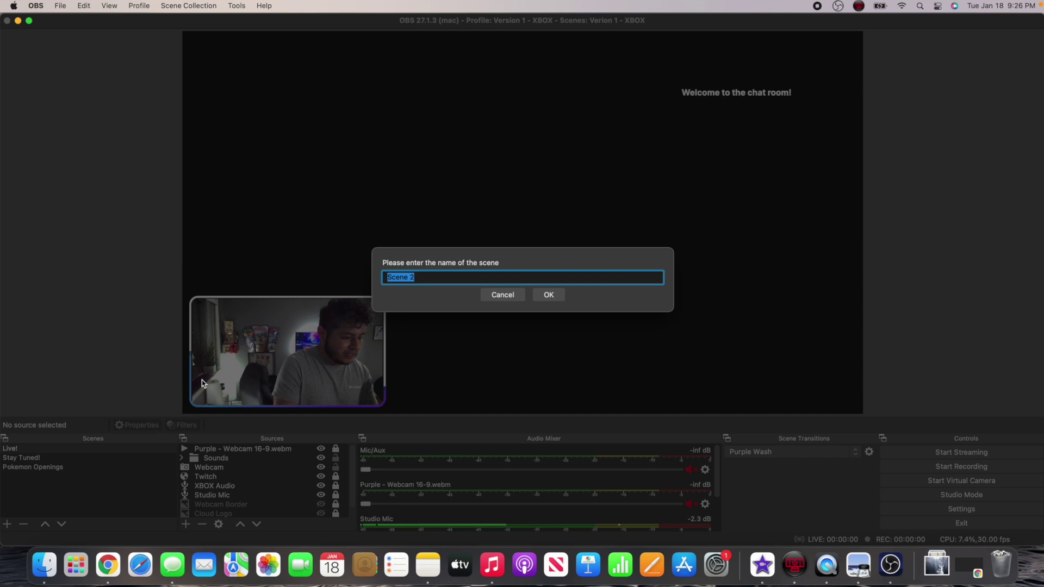
pyautogui.write('Youtube T')
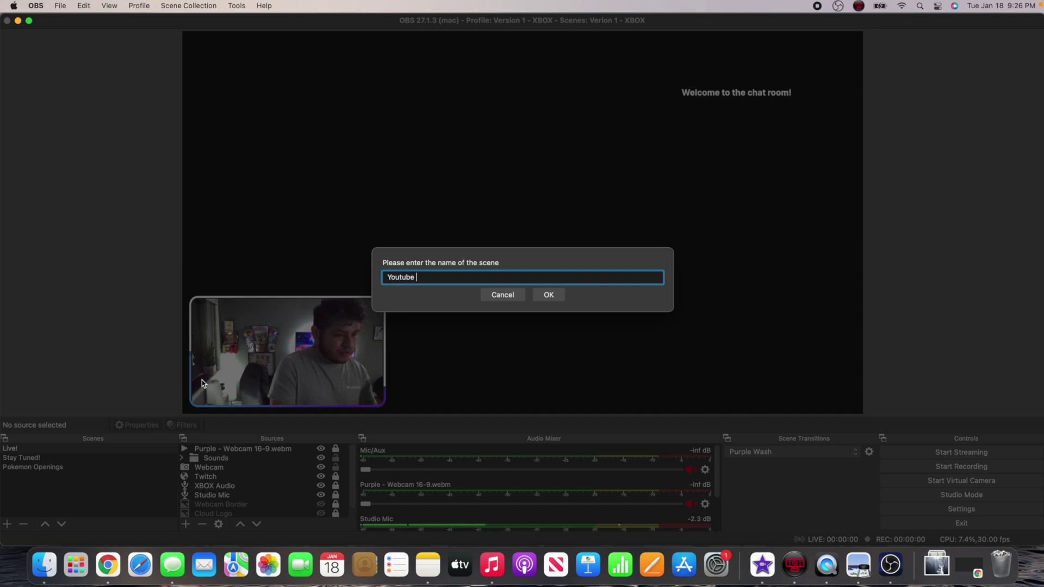
pyautogui.write('est')
pyautogui.press('Return')
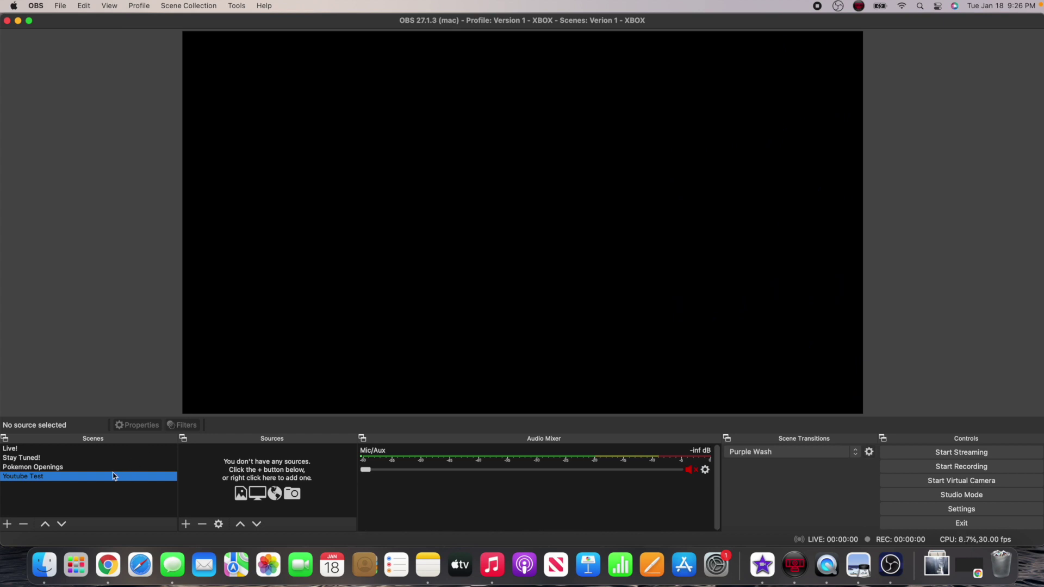
pyautogui.click(184, 524)
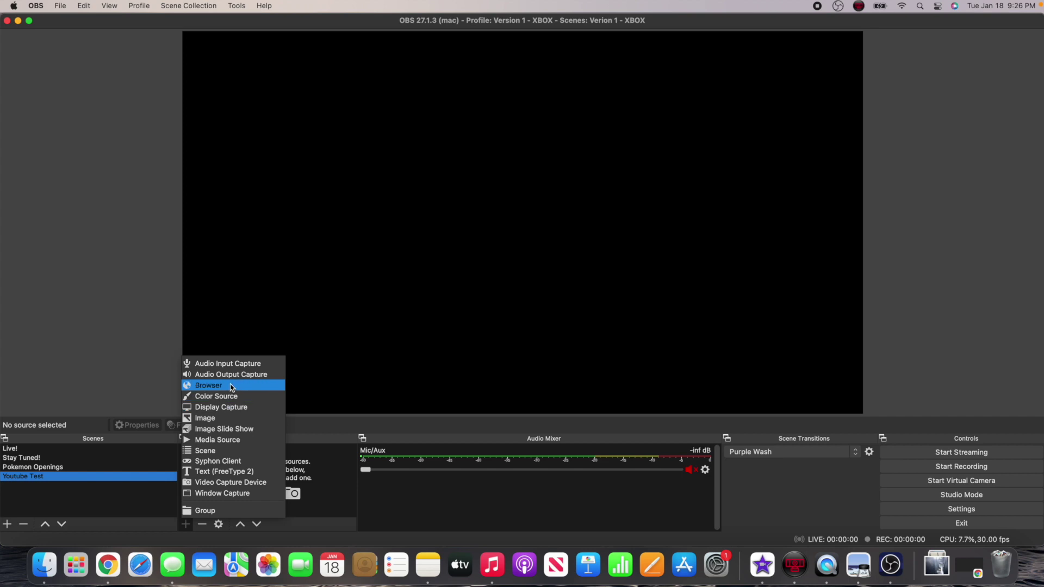
# Add a 'Youtube Webcam' Video Capture Device source using the Live Streamer CAM 313 camera
pyautogui.click(224, 482)
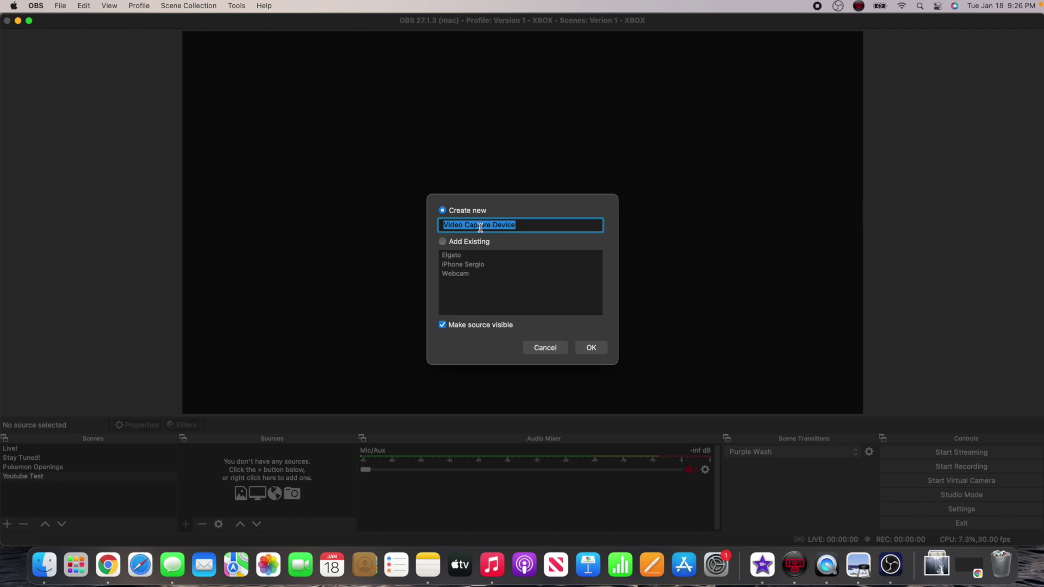
pyautogui.write('Youtube Webcam')
pyautogui.click(590, 347)
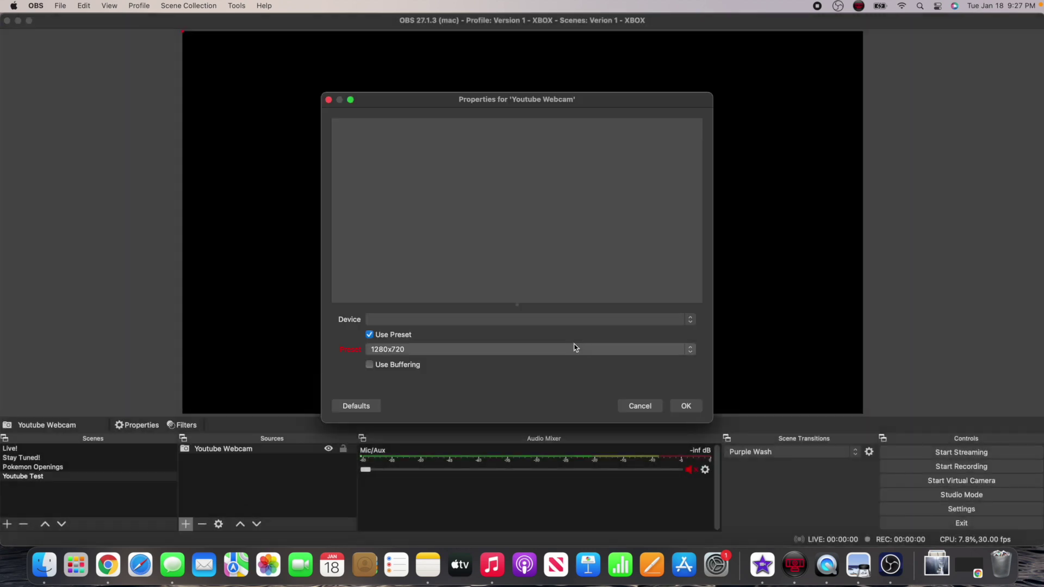
pyautogui.click(511, 322)
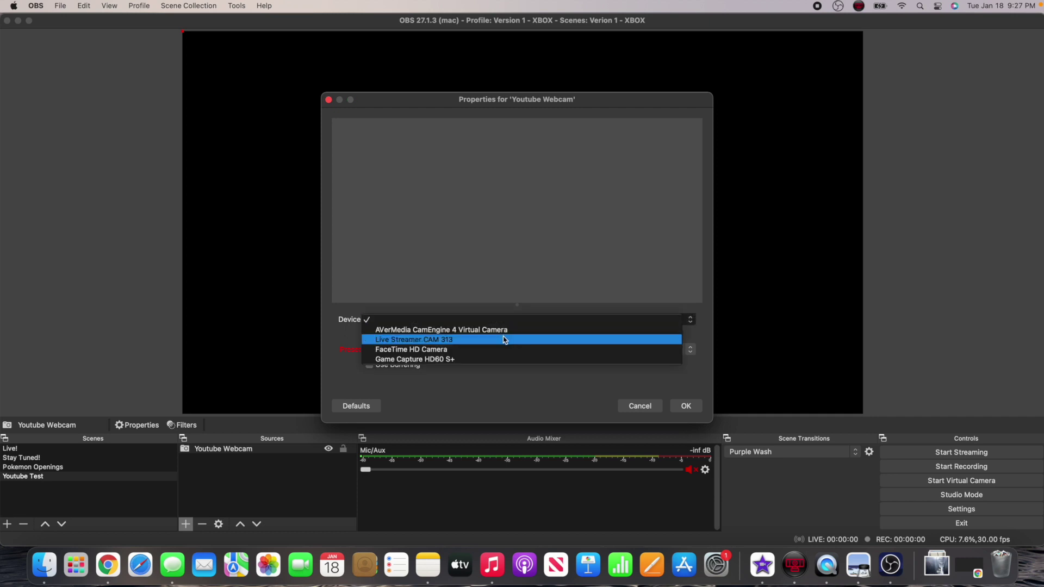
pyautogui.click(504, 340)
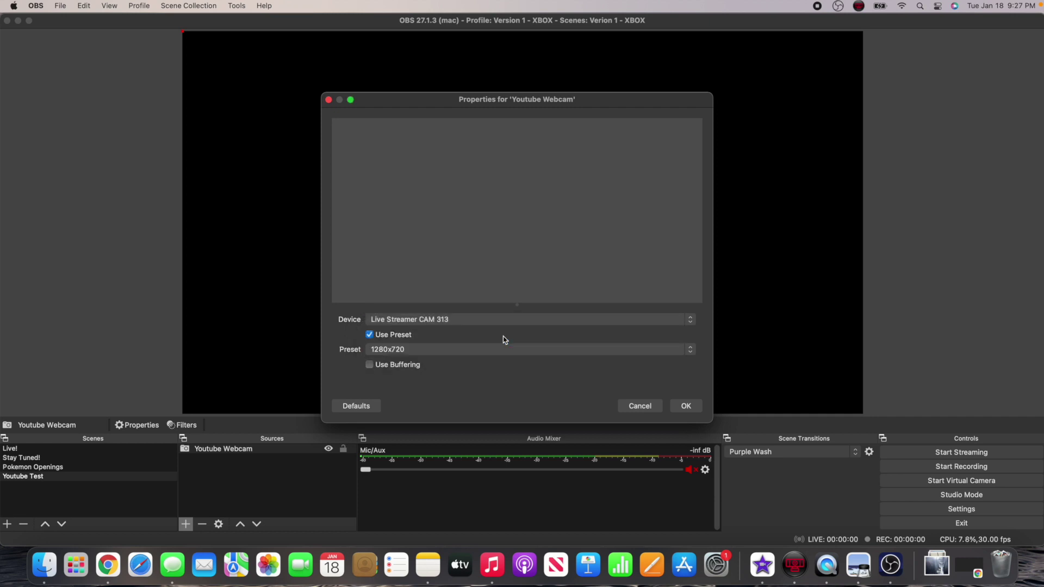
pyautogui.click(684, 405)
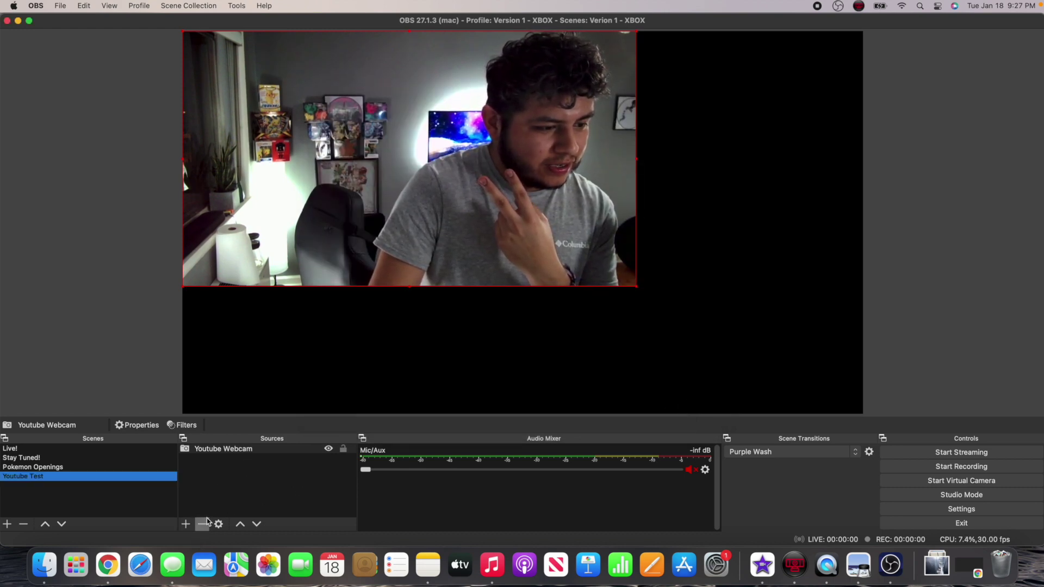
# Add a 'Youtube Elgato' Video Capture Device source set to the Game Capture HD60 S+ device
pyautogui.click(186, 524)
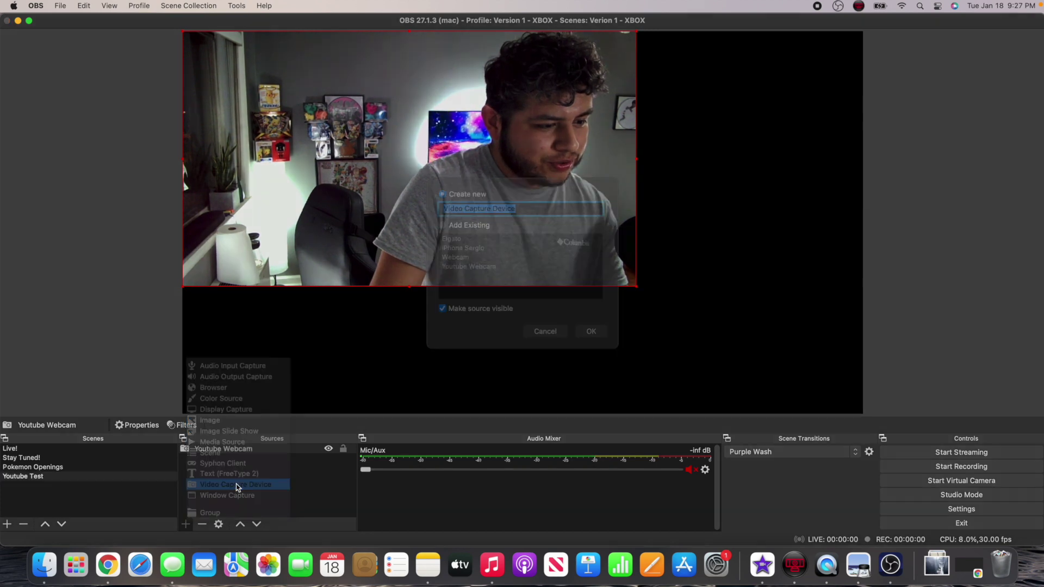
pyautogui.press('BackSpace')
pyautogui.write('Youtube Elgato')
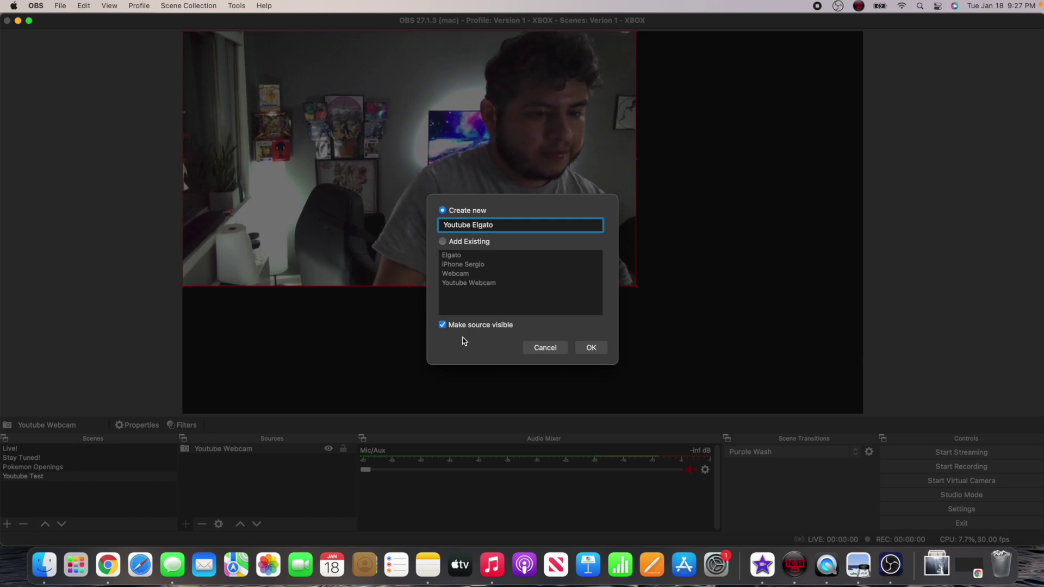
pyautogui.click(589, 348)
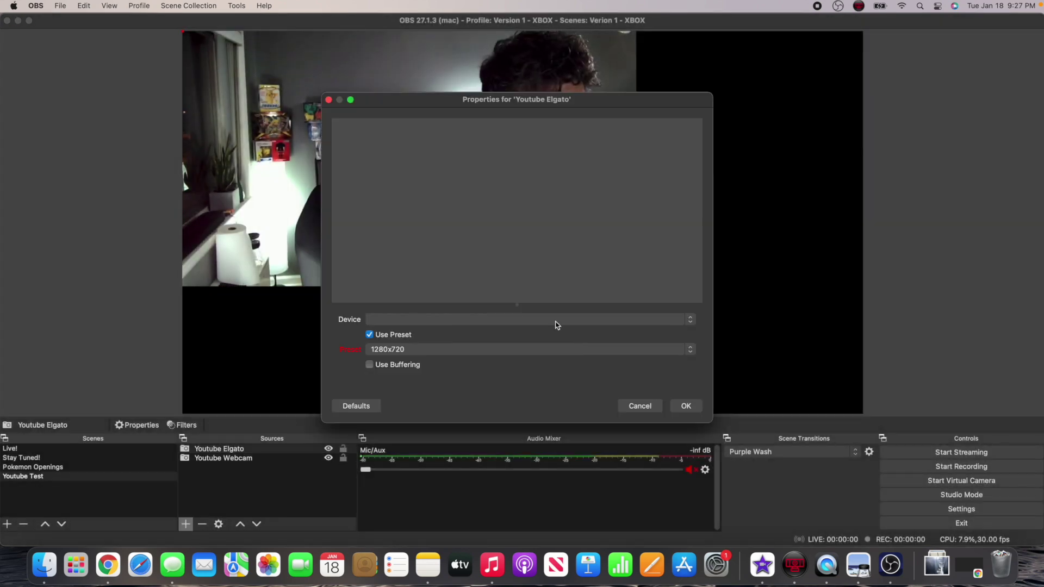
pyautogui.click(415, 320)
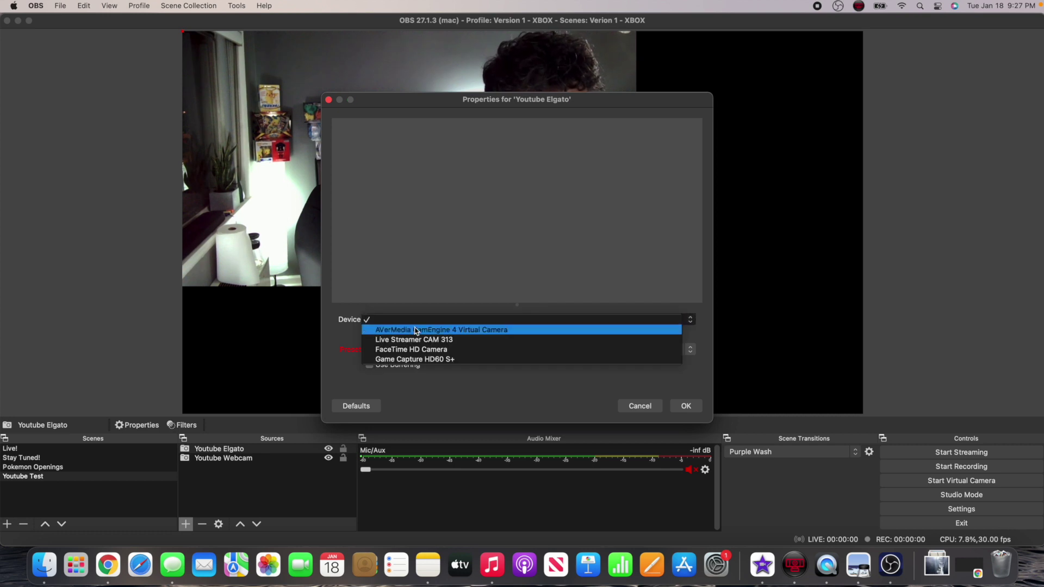
pyautogui.click(419, 359)
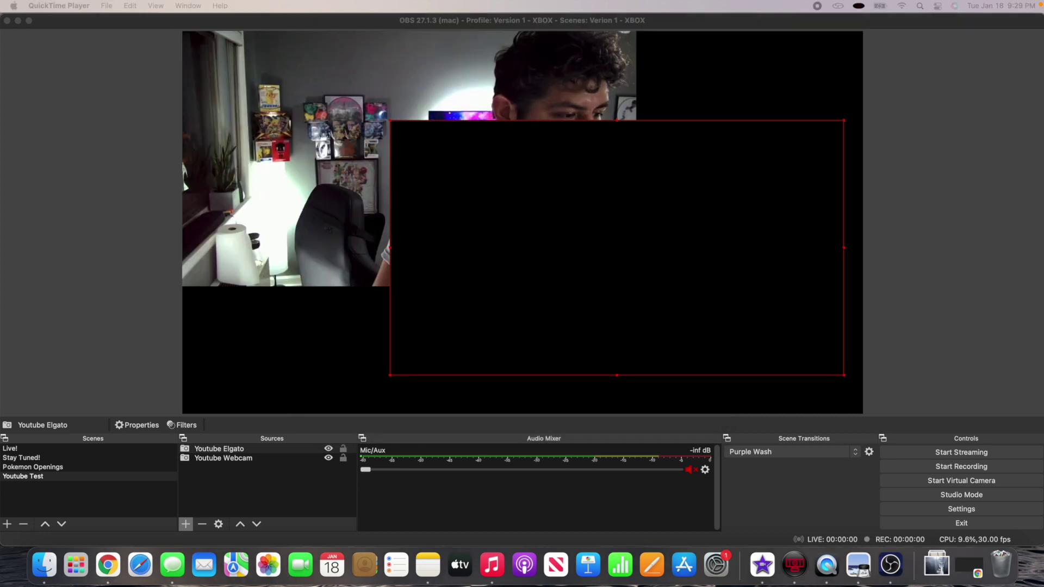
# Confirm the Elgato source, then add a 'Youtube Mic' Audio Input Capture on Scarlett 2i2 USB
pyautogui.click(35, 514)
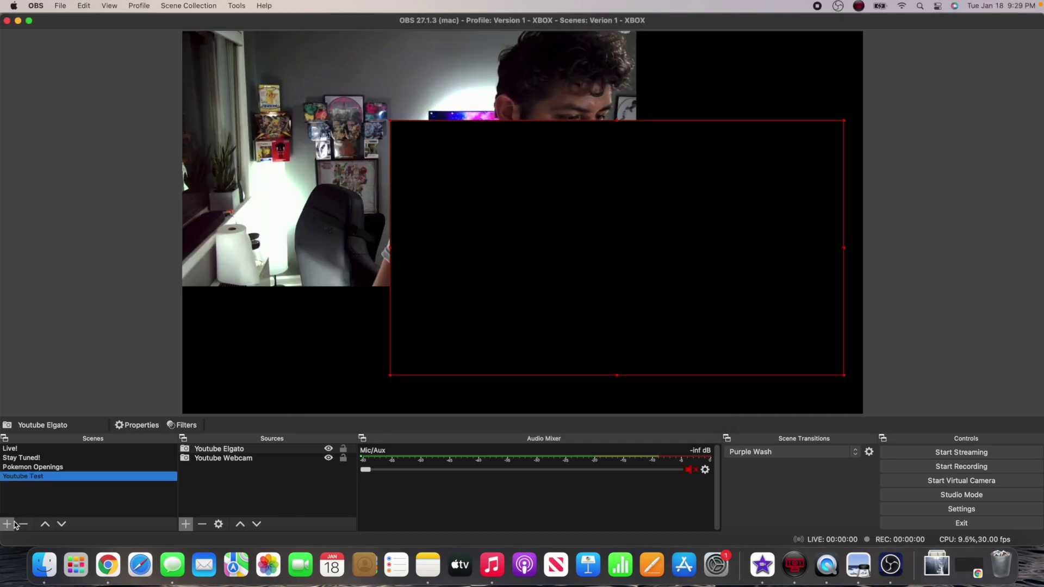
pyautogui.click(186, 524)
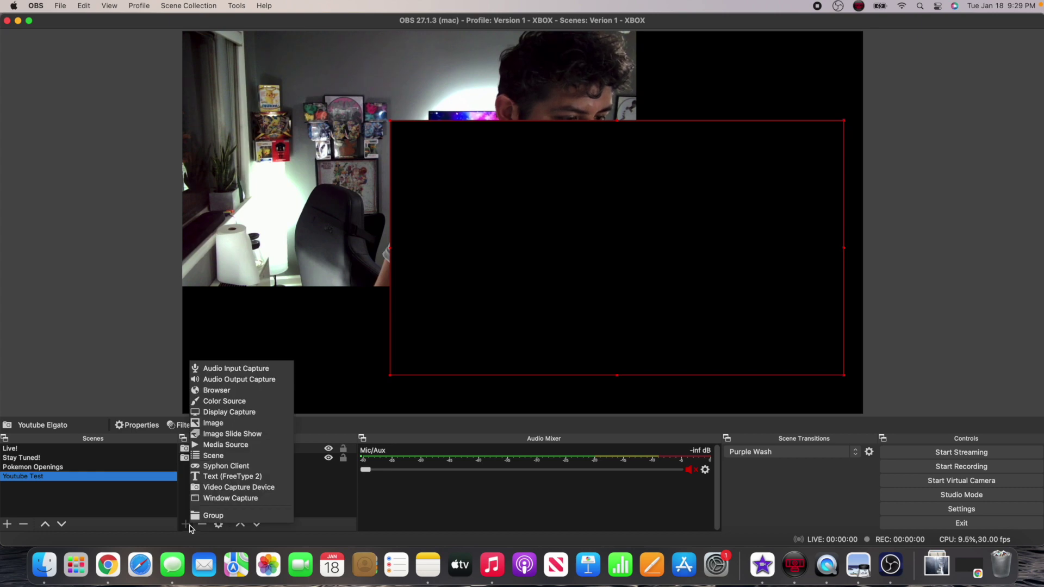
pyautogui.click(241, 371)
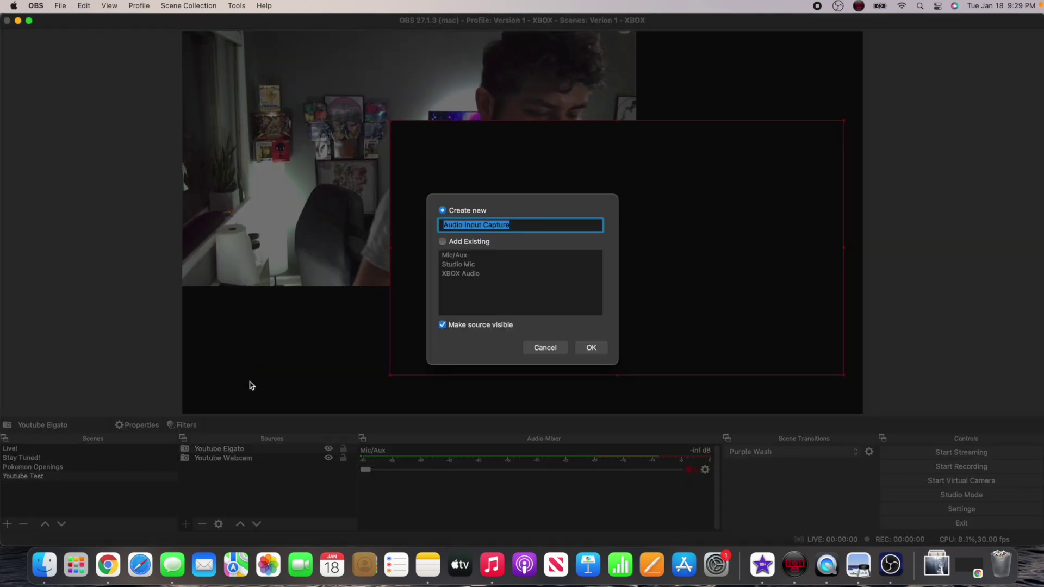
pyautogui.write('Youtube')
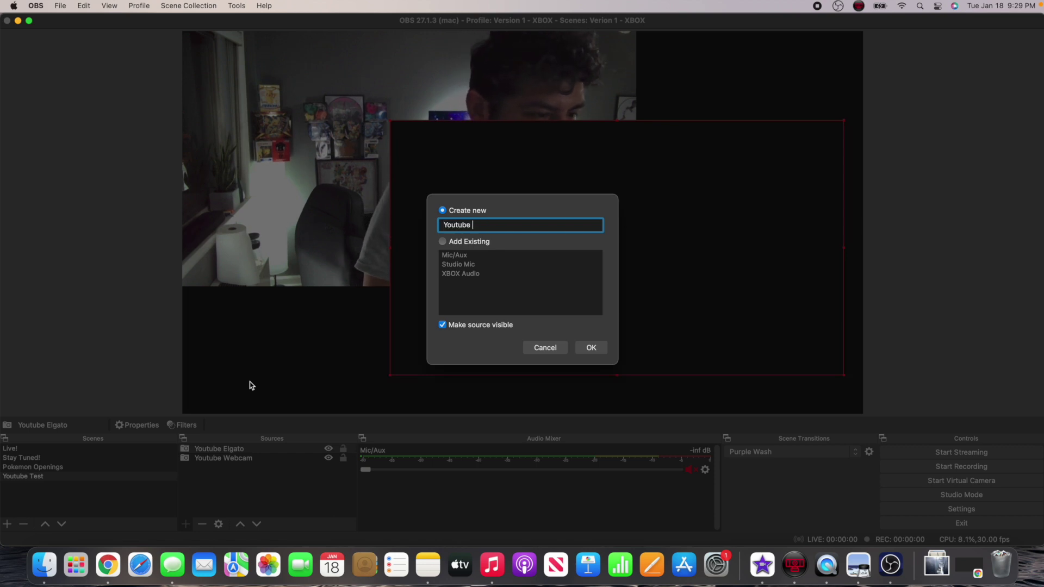
pyautogui.write(' Mic')
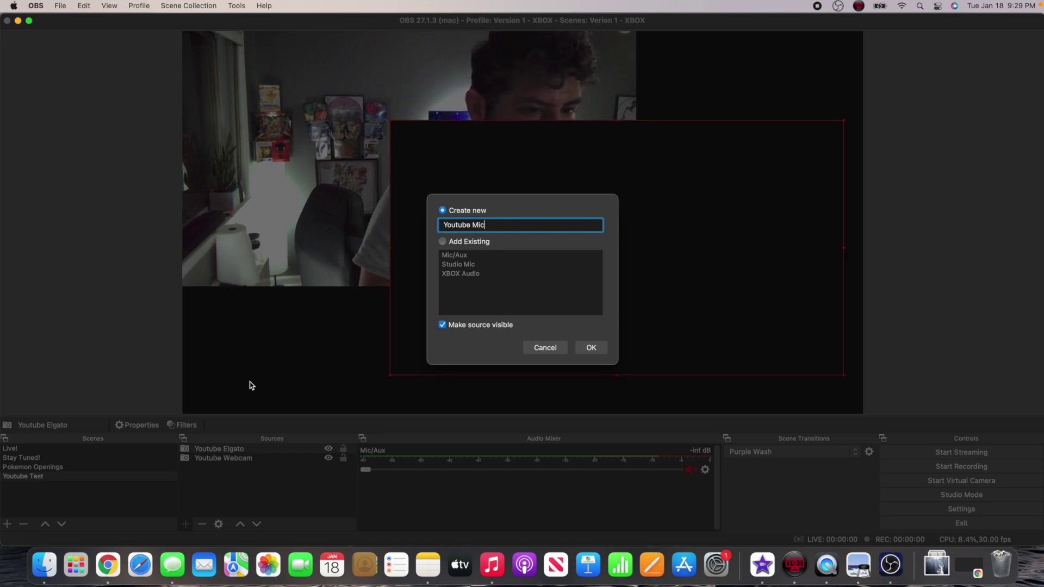
pyautogui.click(590, 347)
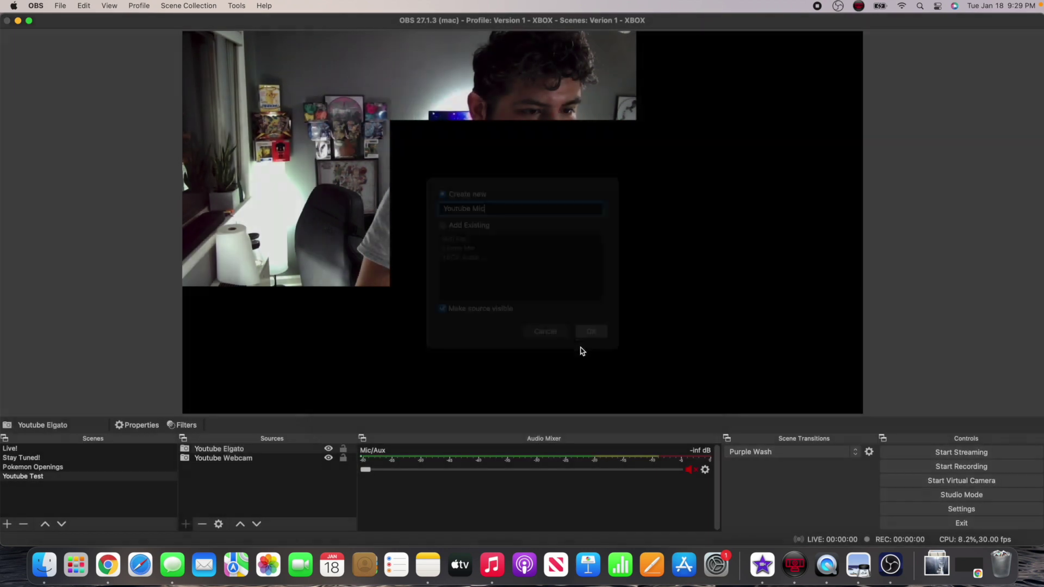
pyautogui.click(440, 132)
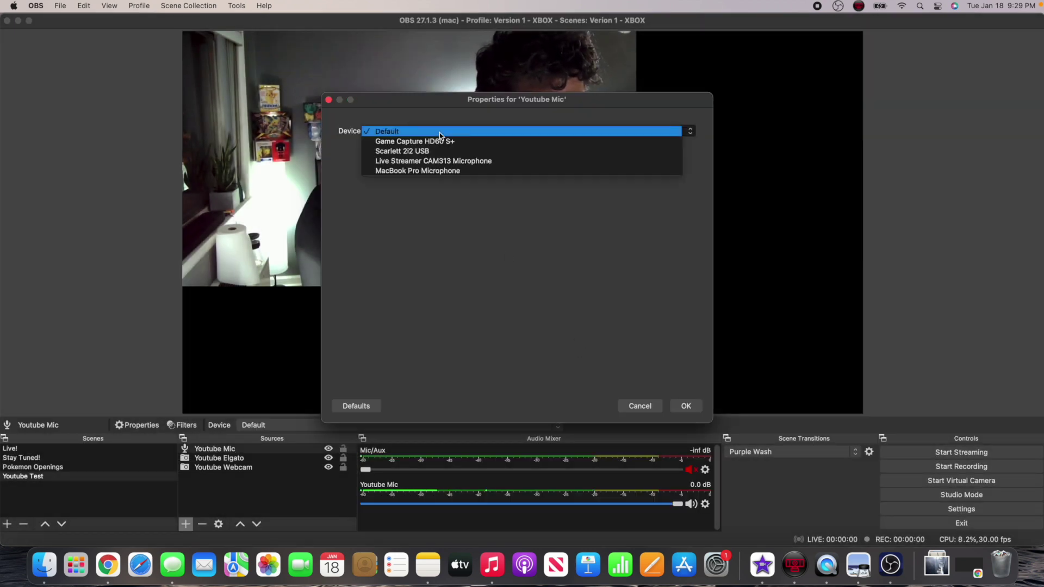
pyautogui.click(438, 151)
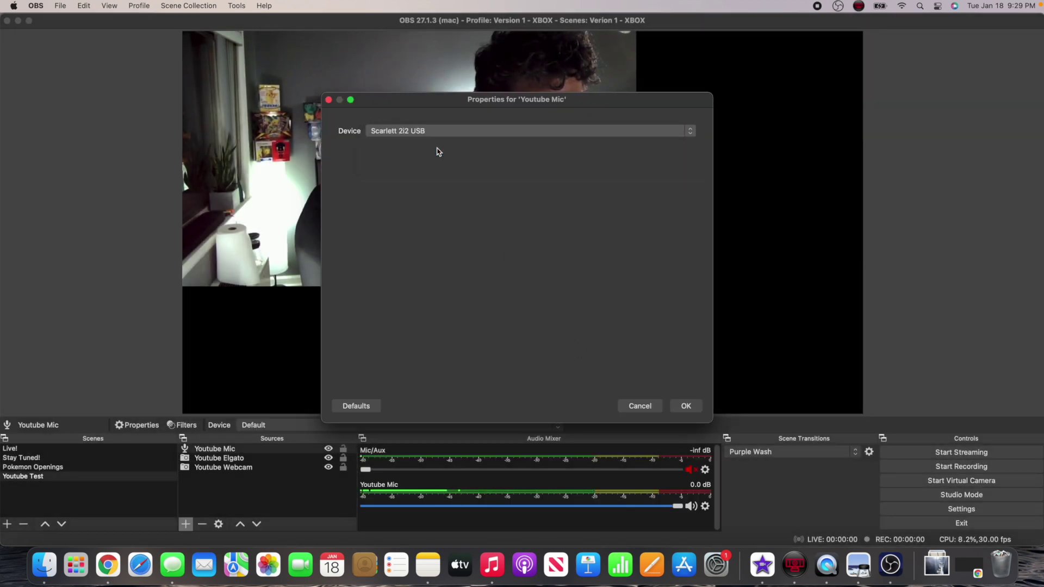
pyautogui.click(684, 406)
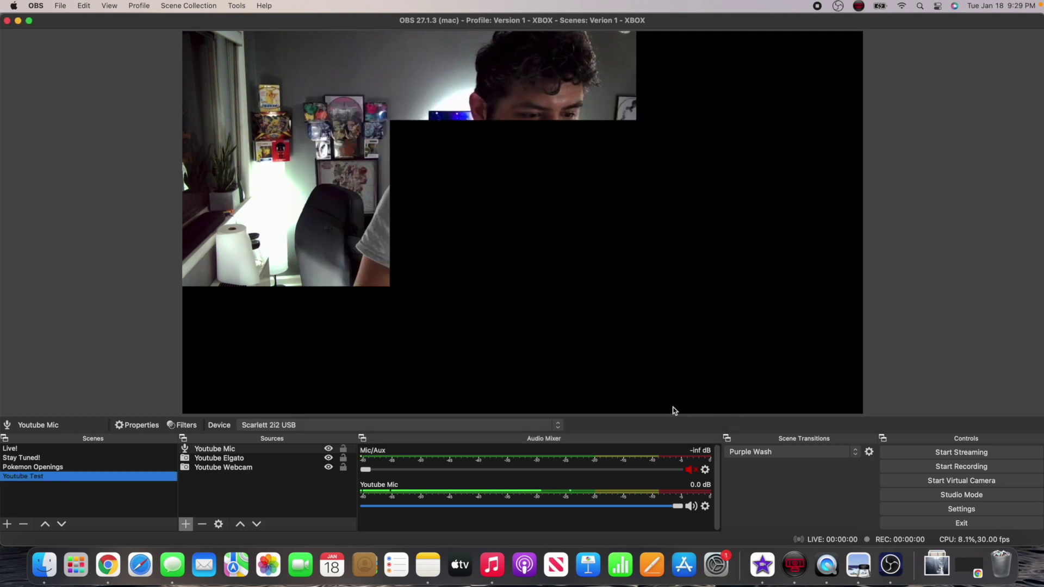
pyautogui.click(248, 460)
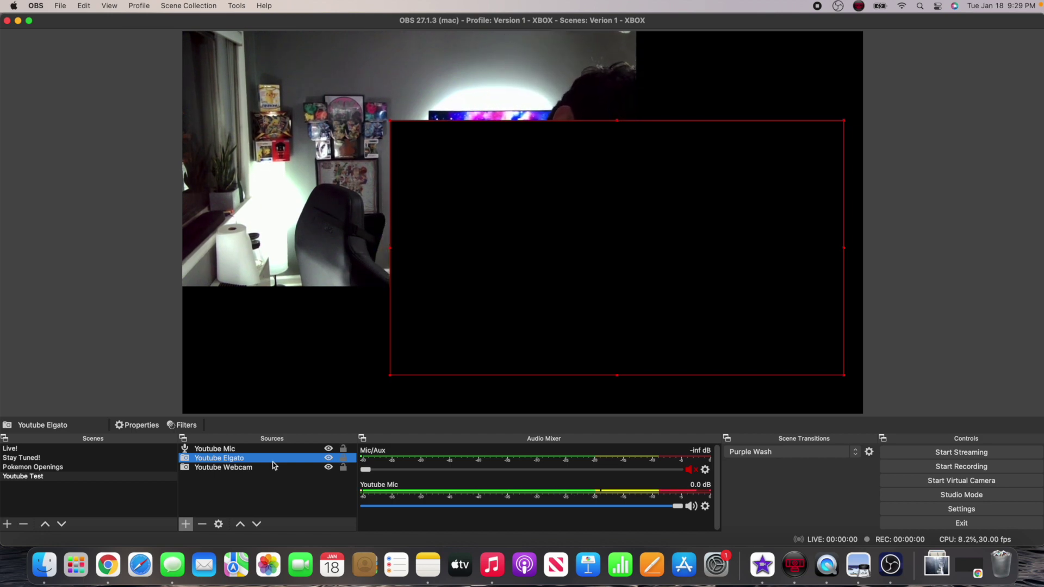
# Shrink the webcam view and stretch the Xbox Elgato capture to fill the canvas
pyautogui.click(421, 192)
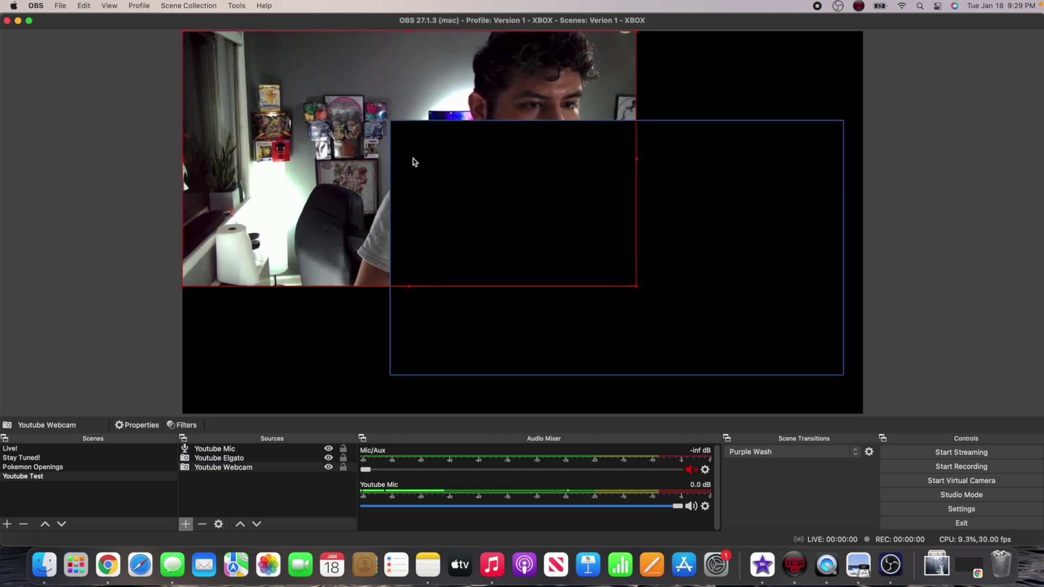
pyautogui.moveTo(636, 160); pyautogui.dragTo(379, 155)
pyautogui.click(491, 179)
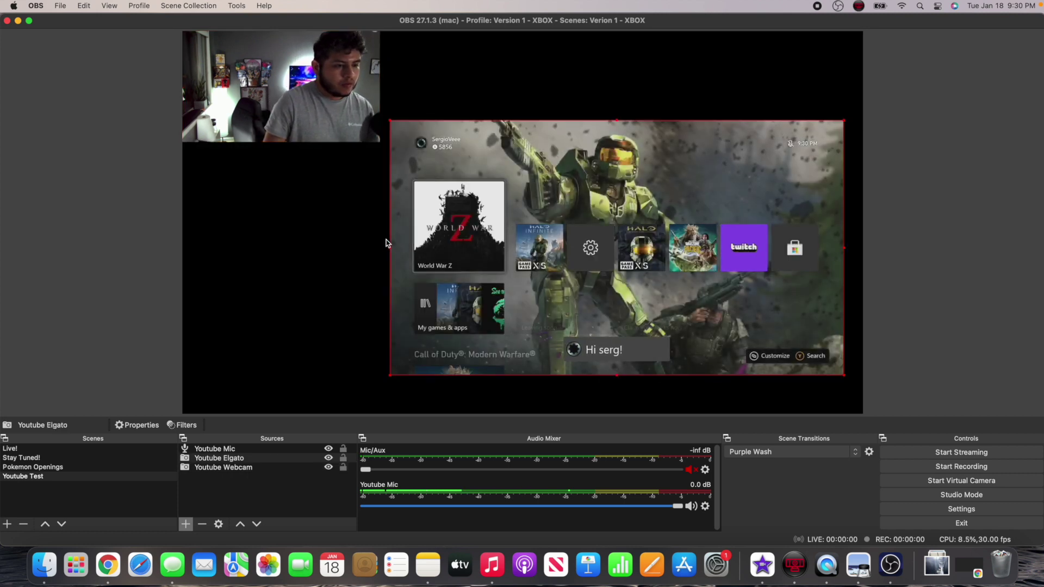
pyautogui.moveTo(389, 246); pyautogui.dragTo(182, 269)
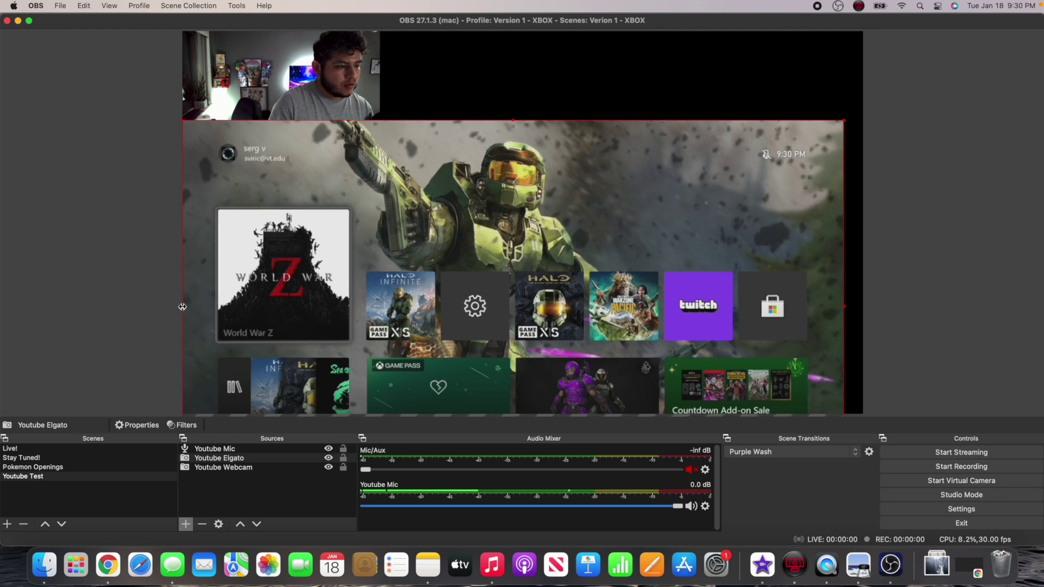
pyautogui.moveTo(313, 288); pyautogui.dragTo(313, 211)
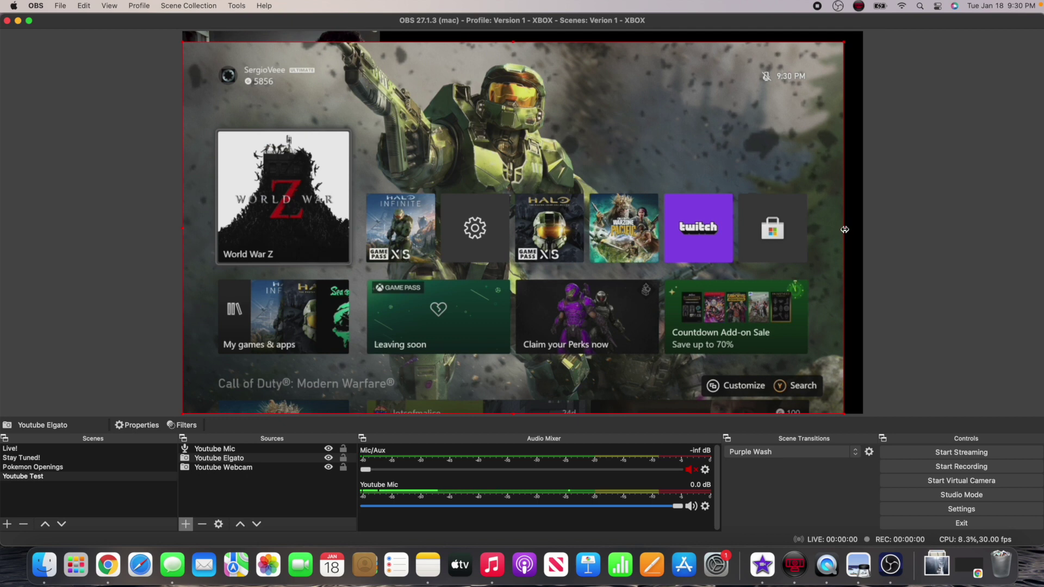
pyautogui.moveTo(845, 229); pyautogui.dragTo(863, 230)
pyautogui.moveTo(769, 224); pyautogui.dragTo(770, 213)
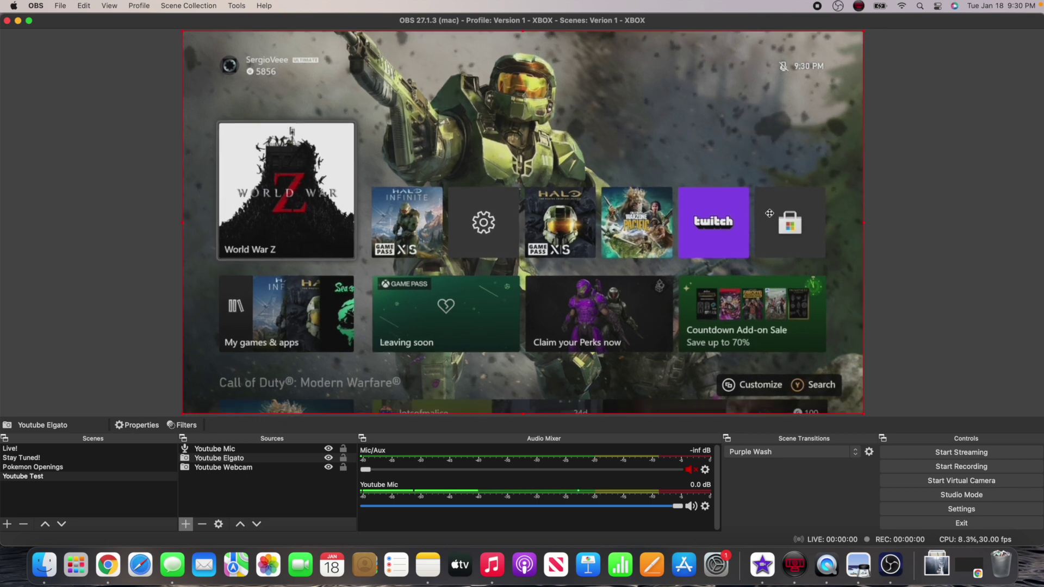
# Move Youtube Webcam above Youtube Elgato so the webcam inset sits on the capture
pyautogui.click(221, 459)
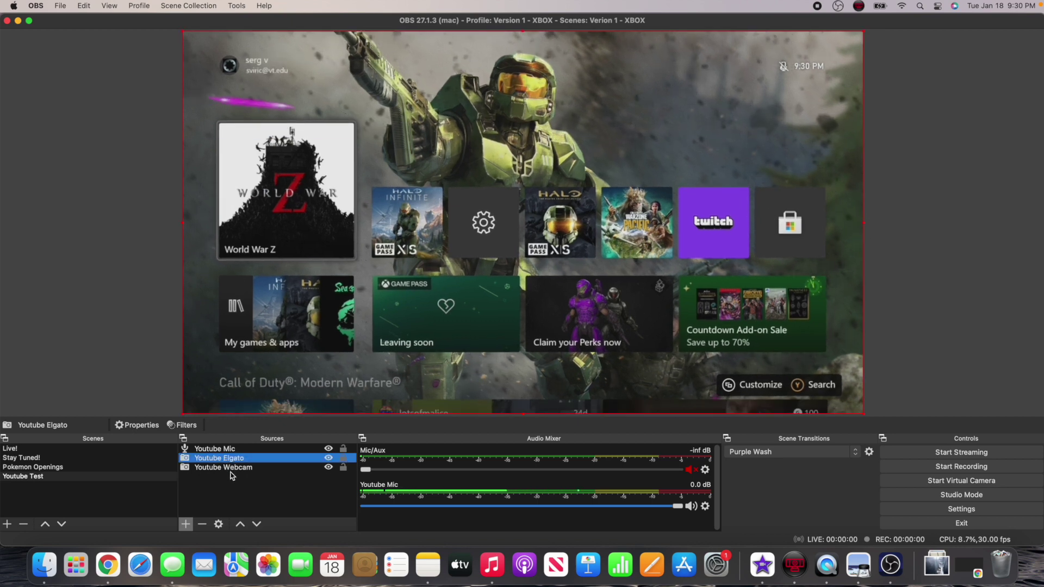
pyautogui.moveTo(230, 471); pyautogui.dragTo(237, 458)
pyautogui.moveTo(259, 111); pyautogui.dragTo(264, 377)
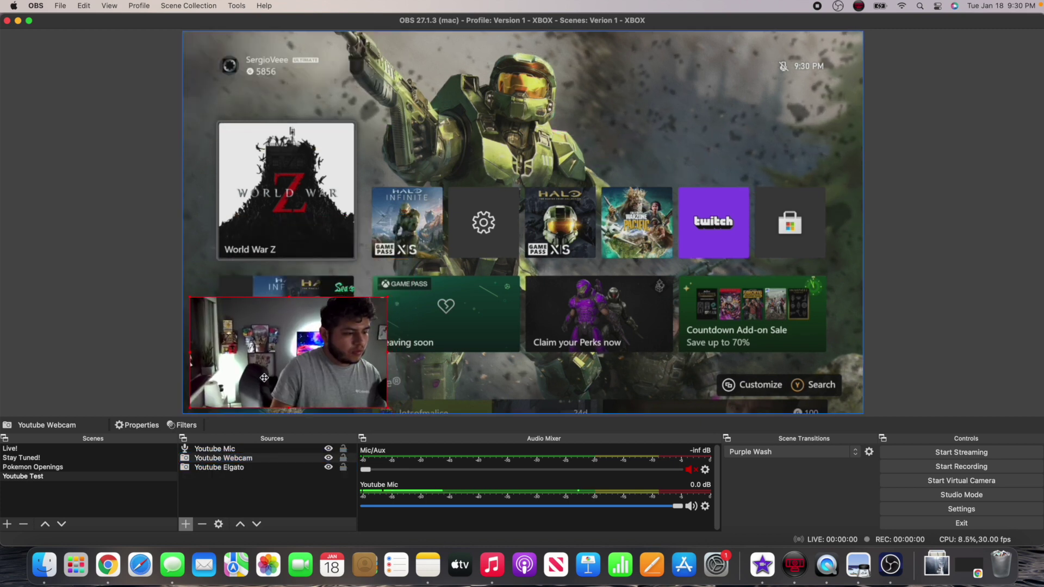
pyautogui.click(125, 332)
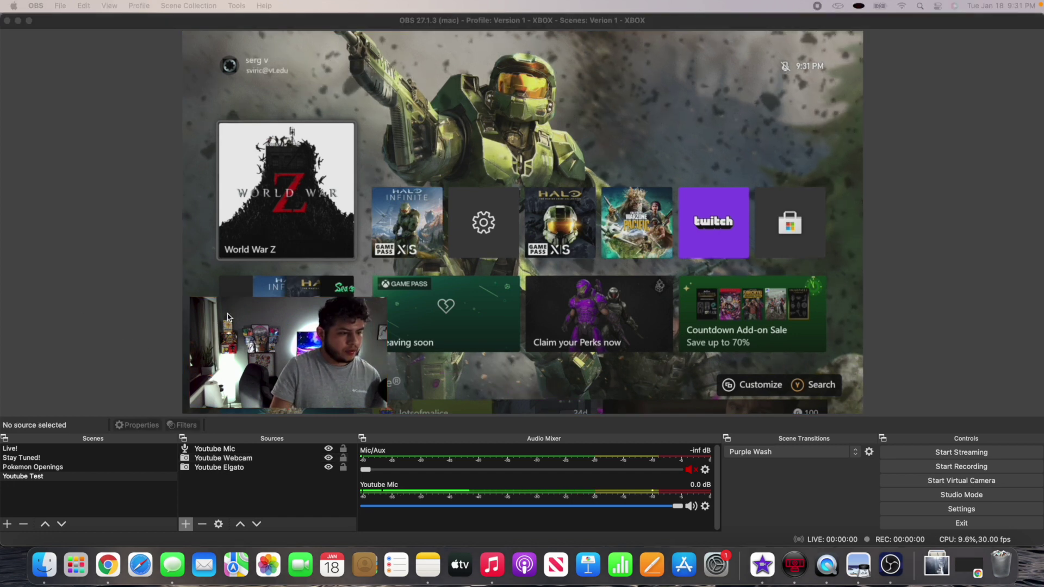
pyautogui.click(933, 512)
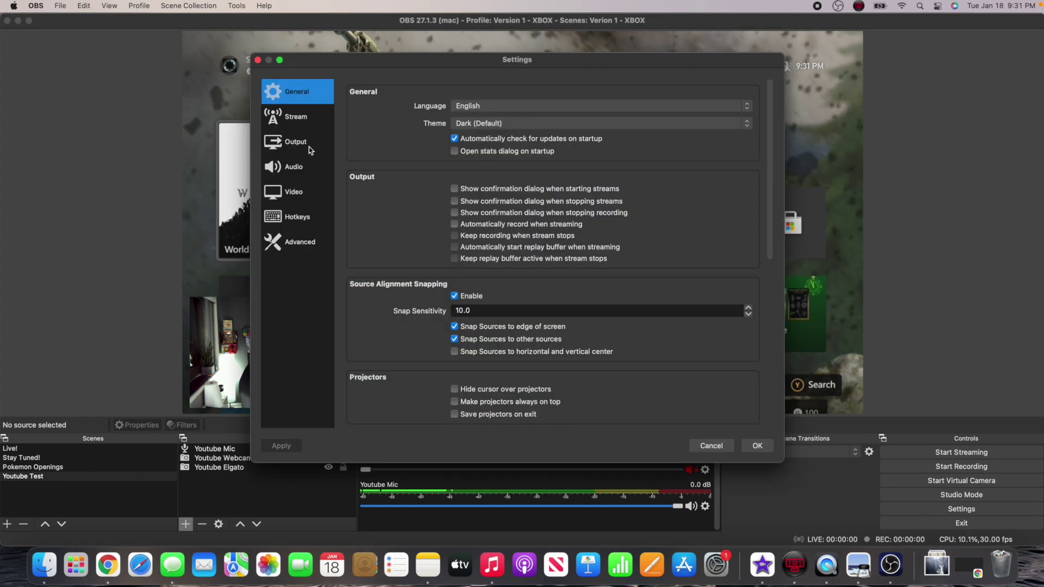
# Look over the Stream, Output, Audio and Video settings pages
pyautogui.click(306, 121)
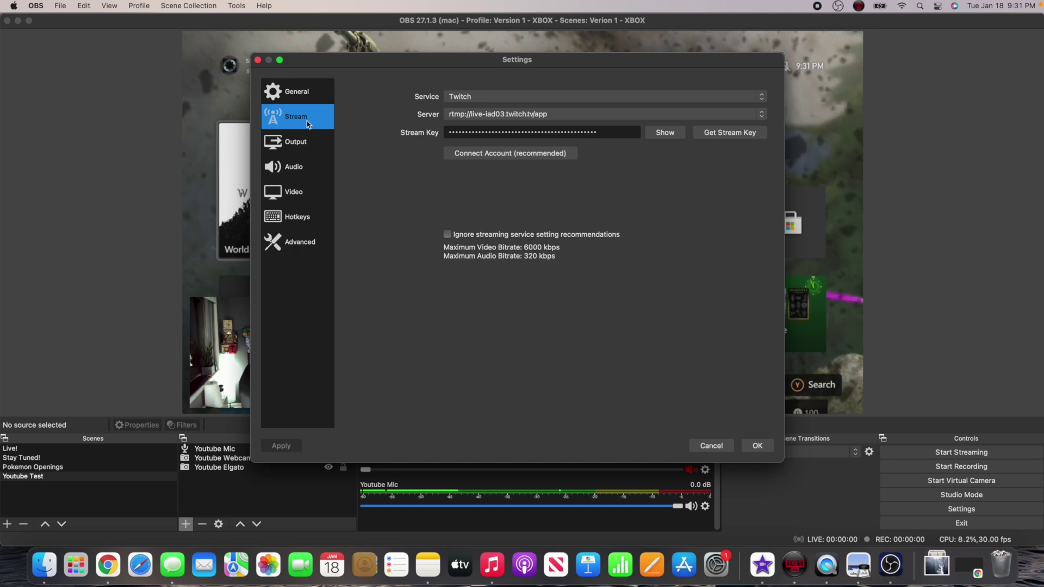
pyautogui.click(302, 147)
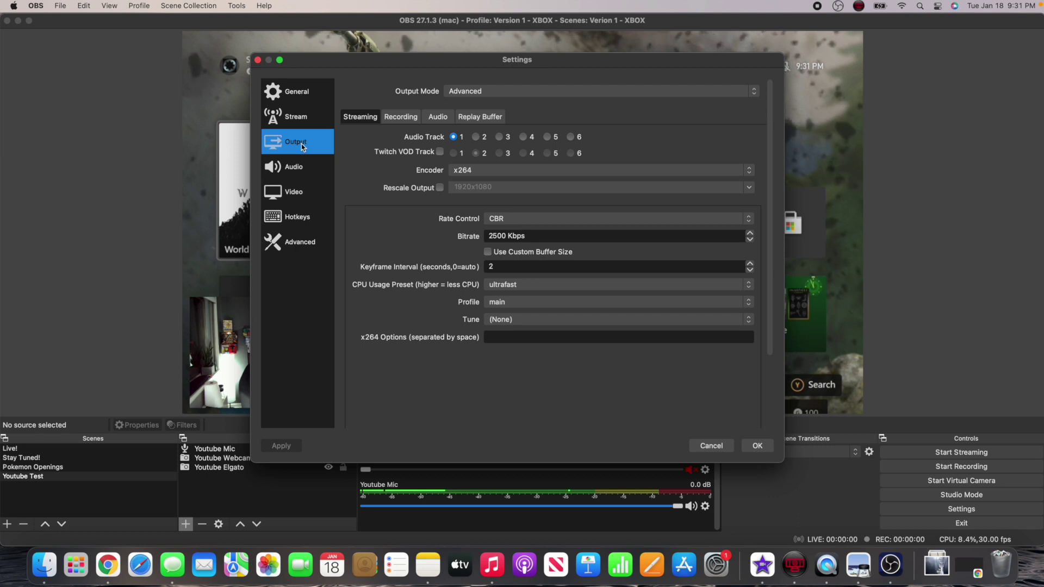
pyautogui.click(300, 168)
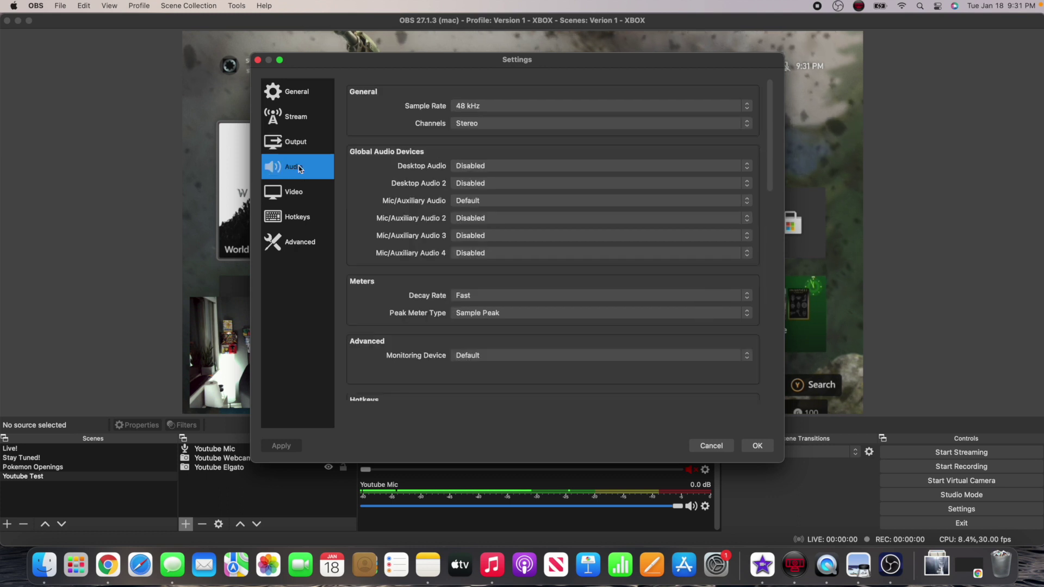
pyautogui.click(296, 198)
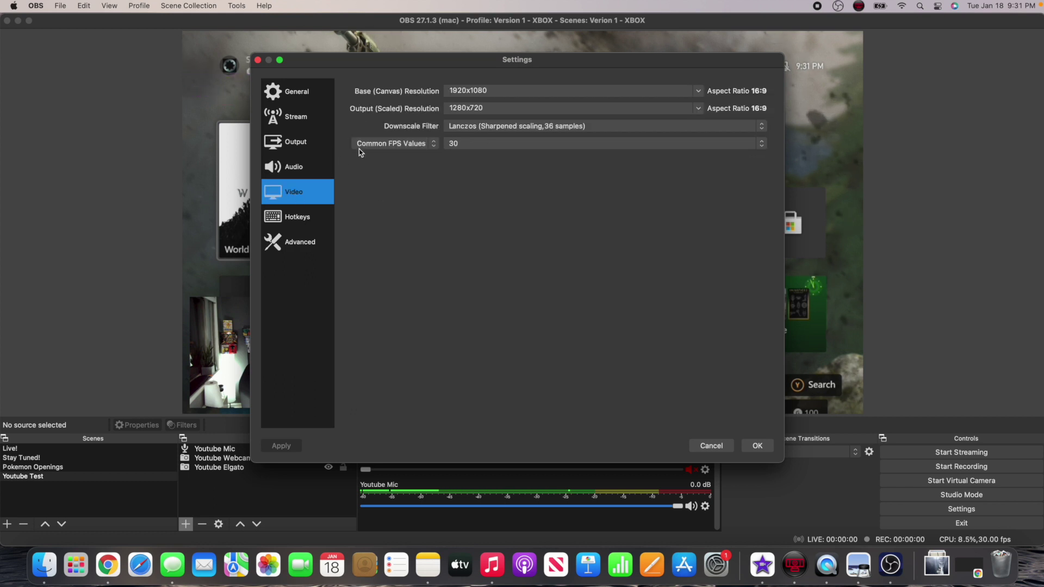
# Keep 1920x1080 base, 1280x720 output and Lanczos filter, set 60 FPS and save
pyautogui.click(480, 92)
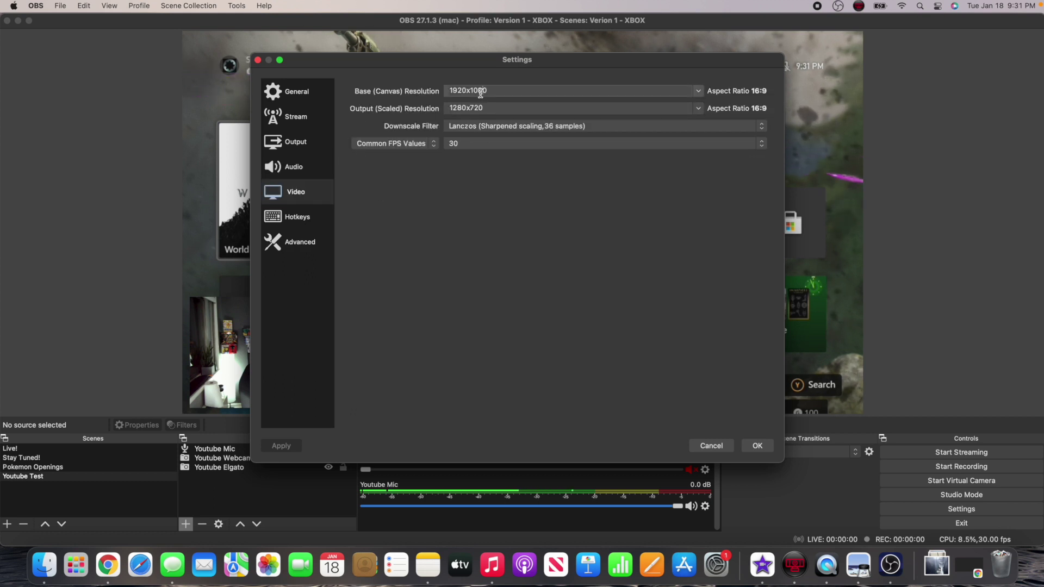
pyautogui.click(698, 91)
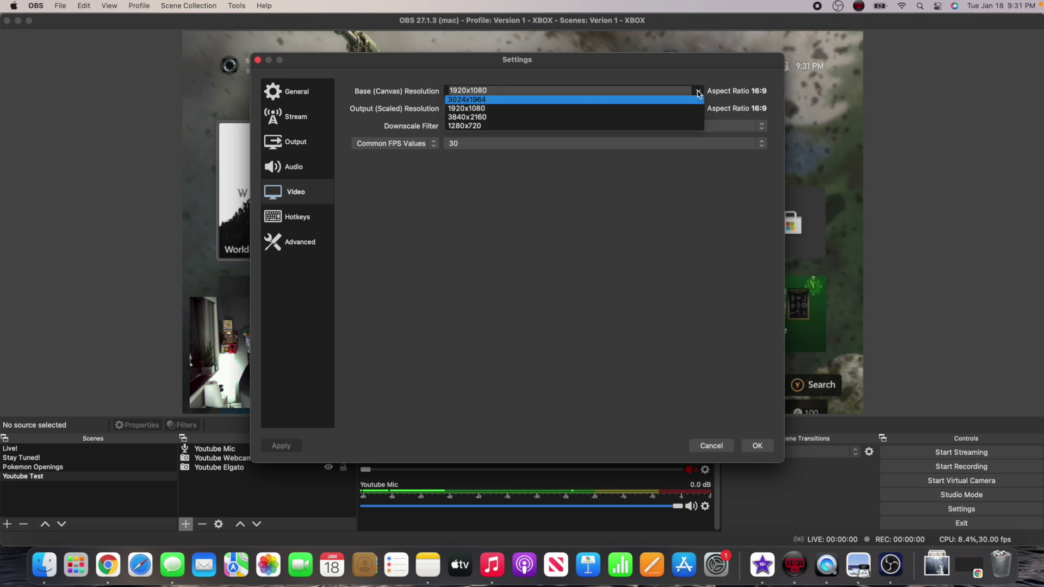
pyautogui.click(698, 93)
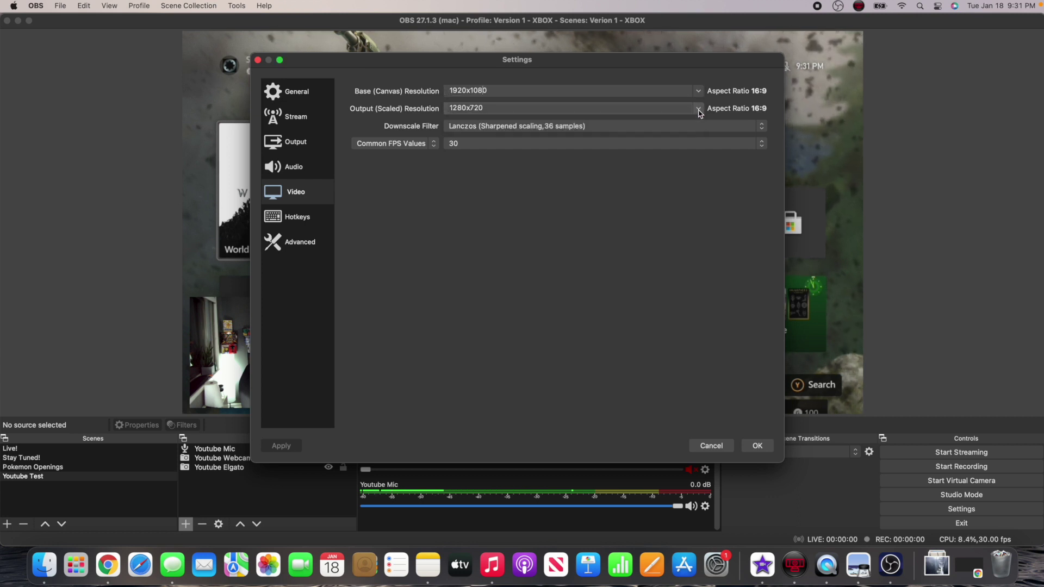
pyautogui.click(699, 111)
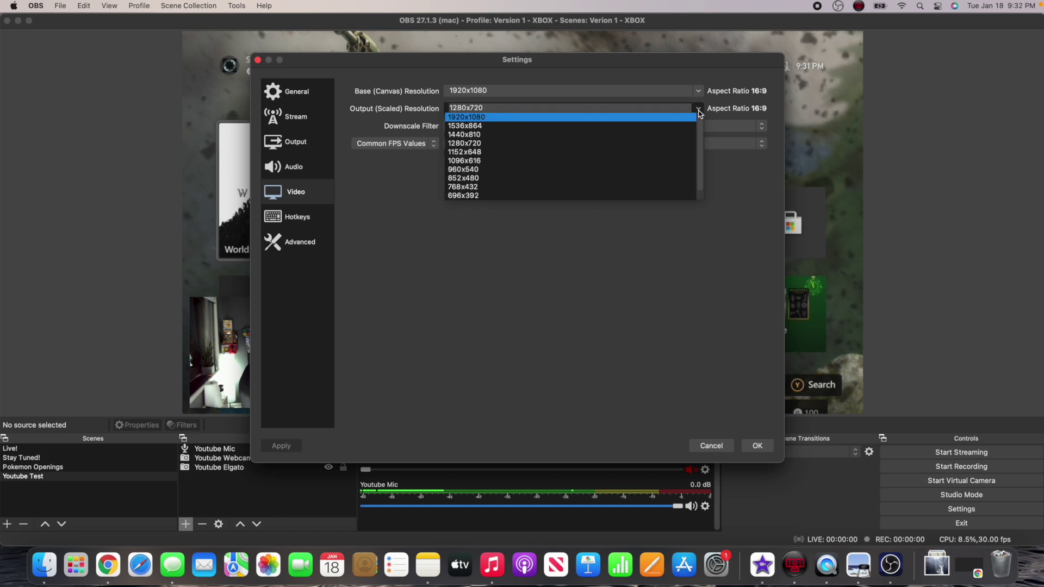
pyautogui.click(699, 111)
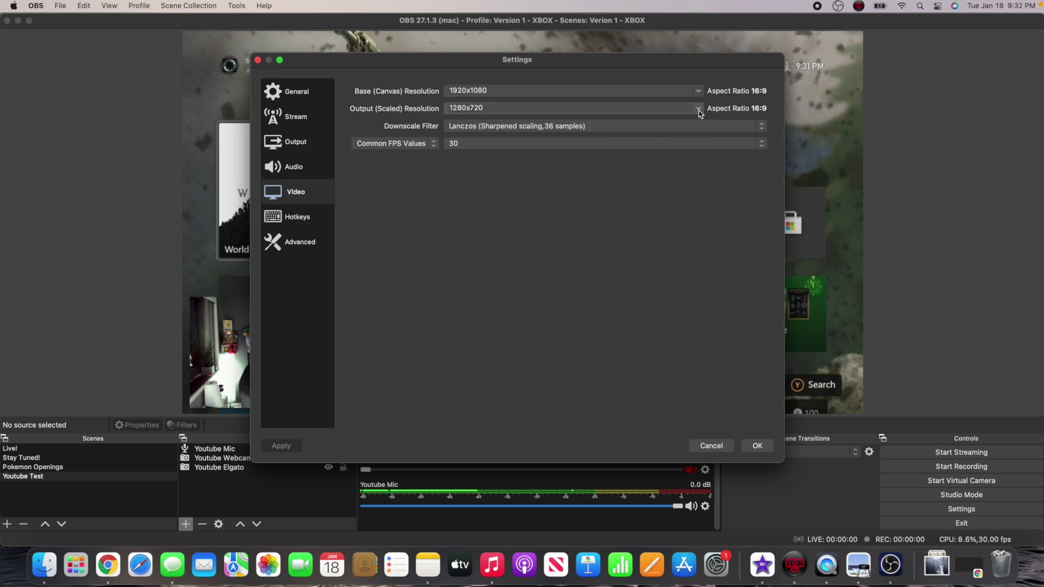
pyautogui.click(762, 128)
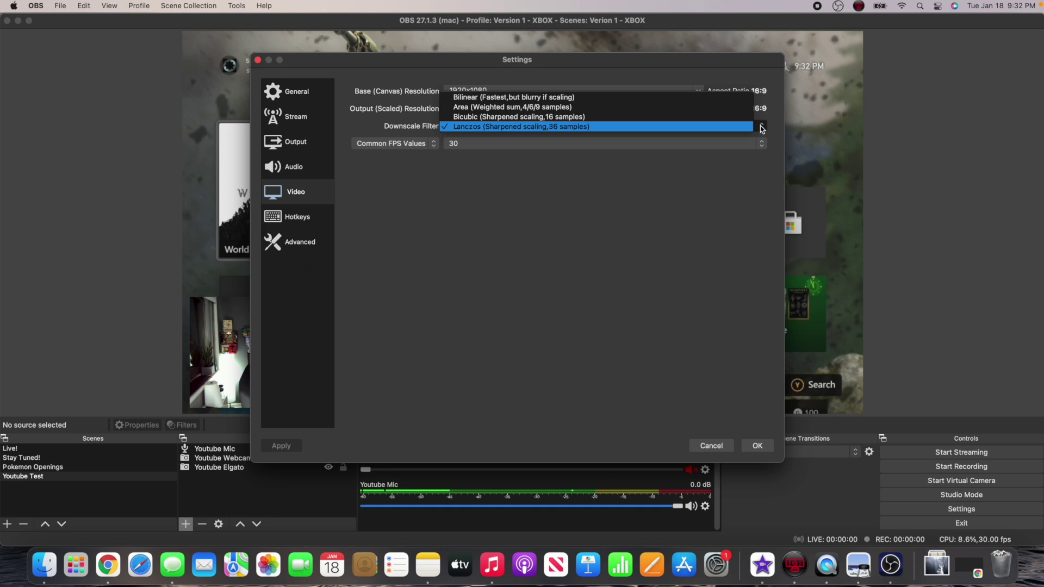
pyautogui.click(762, 127)
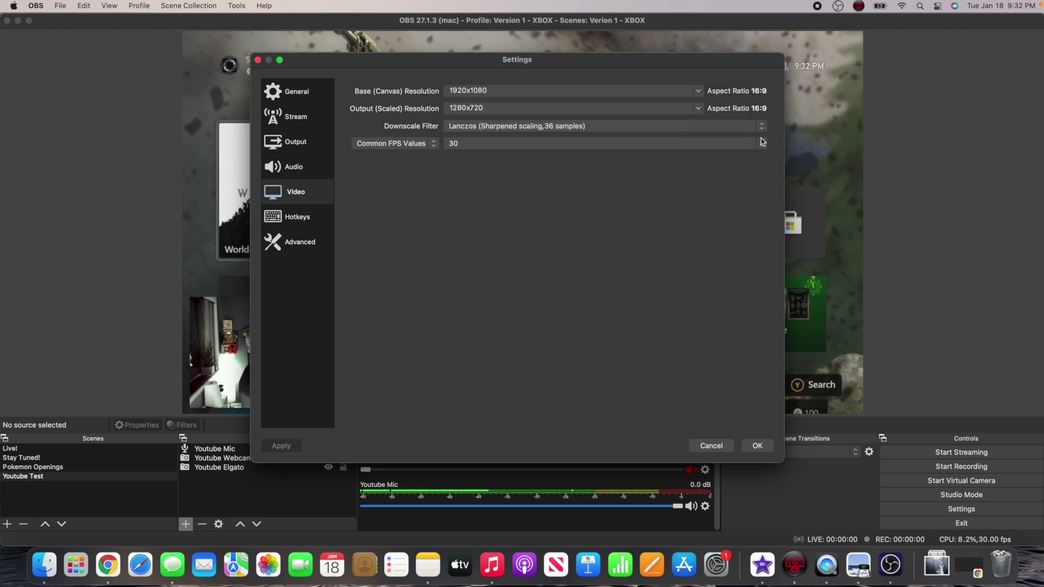
pyautogui.click(762, 144)
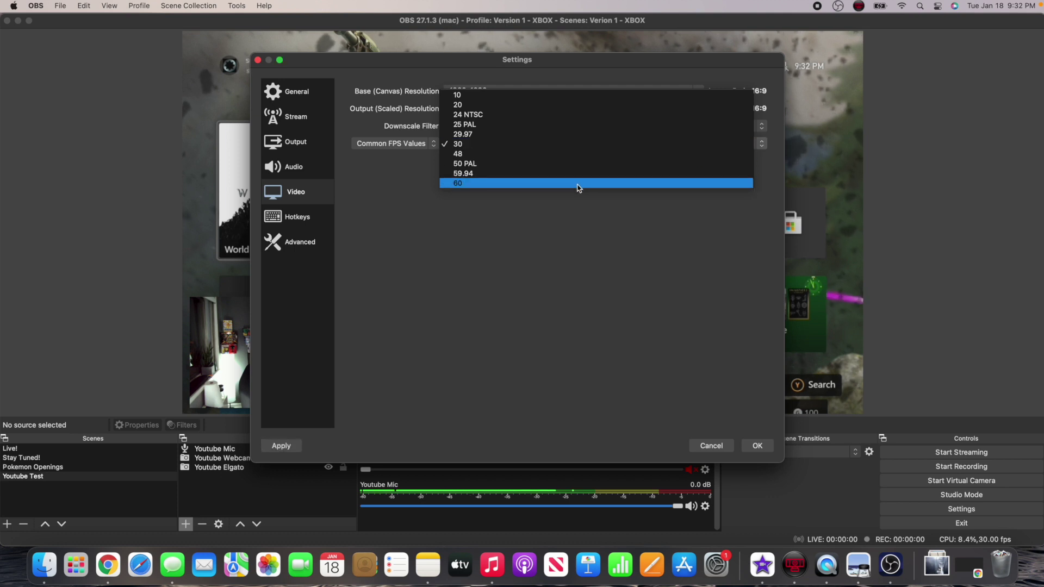
pyautogui.click(578, 184)
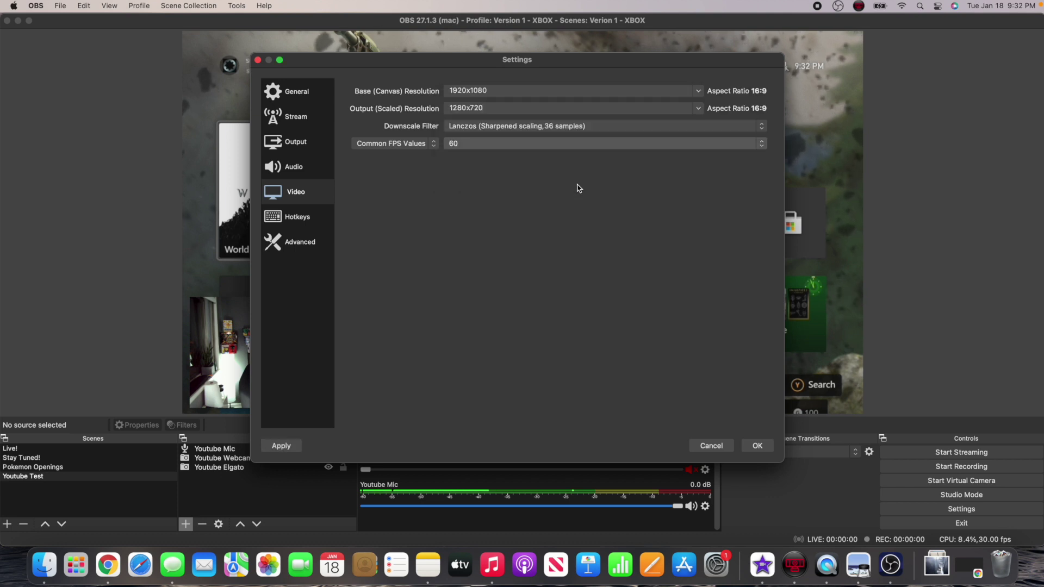
pyautogui.click(754, 449)
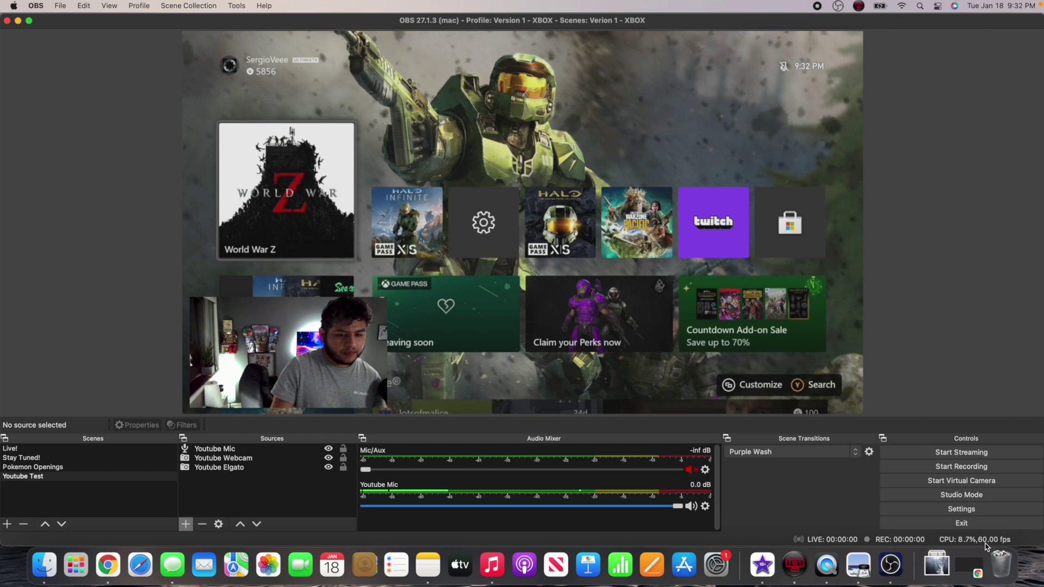
# Set the video frame rate back to 30 FPS and save
pyautogui.click(967, 513)
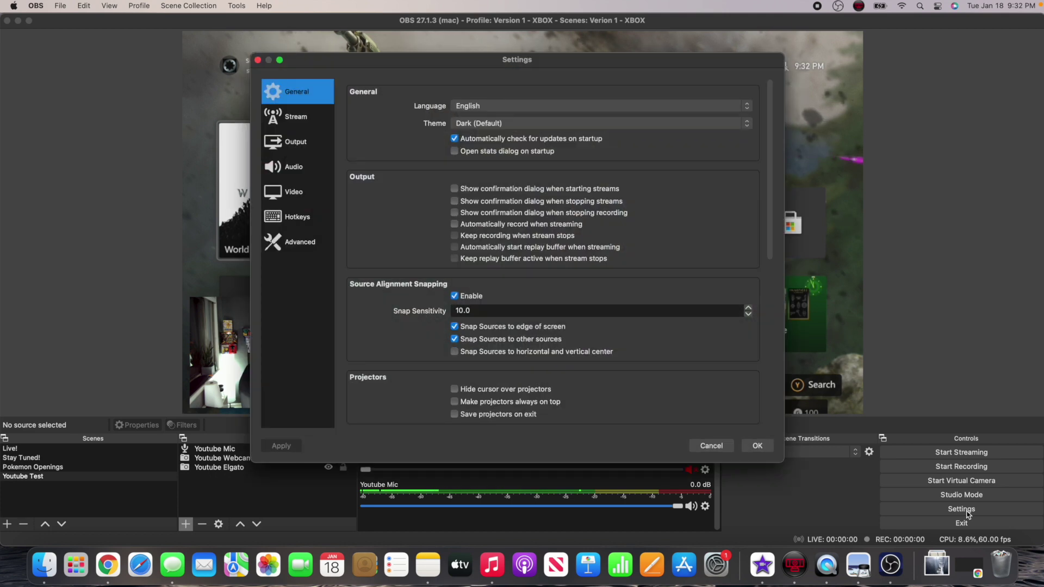
pyautogui.click(285, 194)
pyautogui.click(488, 143)
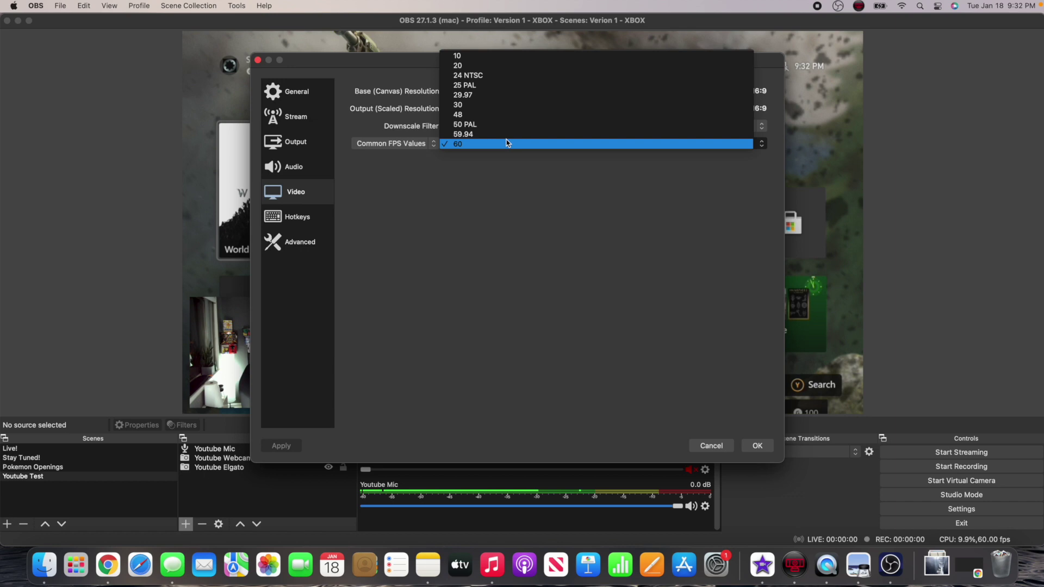
pyautogui.click(488, 103)
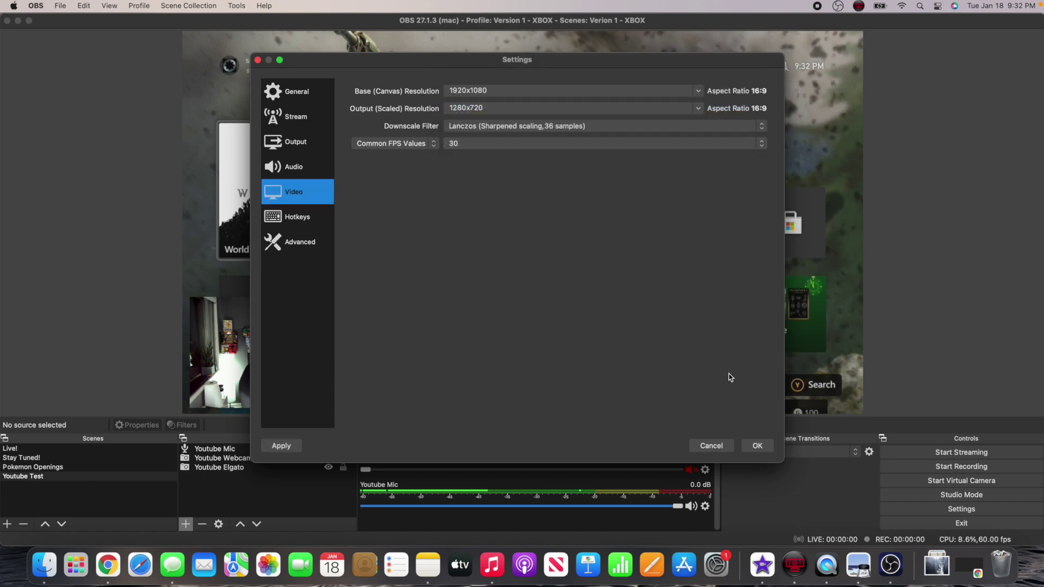
pyautogui.click(757, 445)
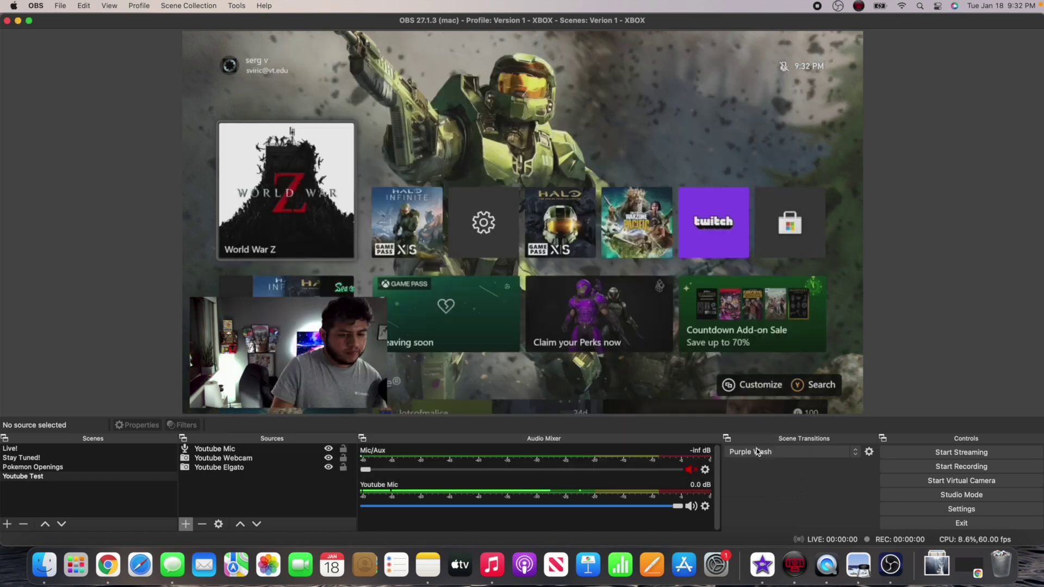
pyautogui.click(212, 450)
pyautogui.click(218, 458)
pyautogui.doubleClick(218, 458)
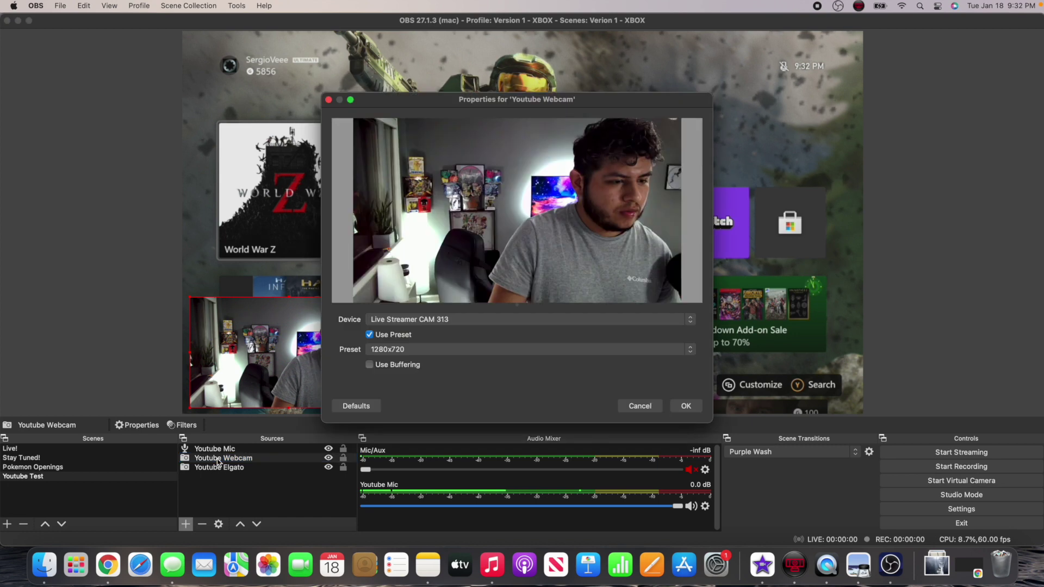
pyautogui.click(408, 350)
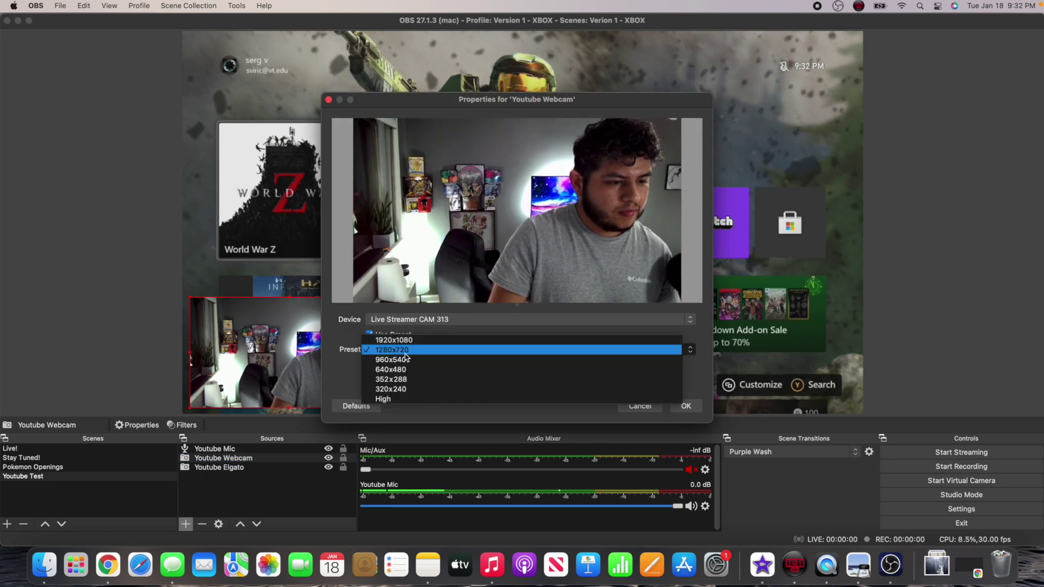
pyautogui.click(346, 391)
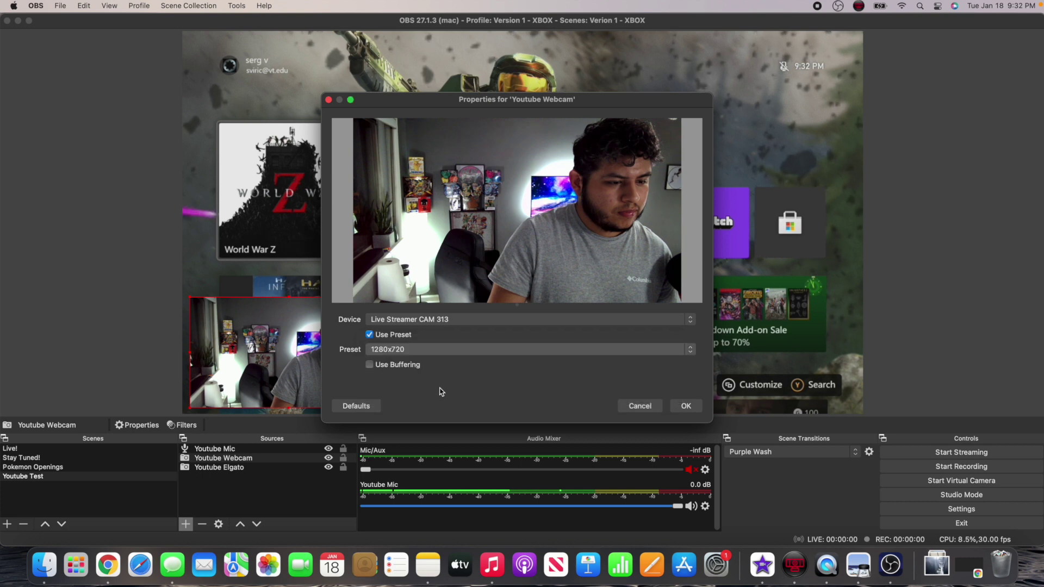
pyautogui.click(655, 412)
pyautogui.doubleClick(225, 468)
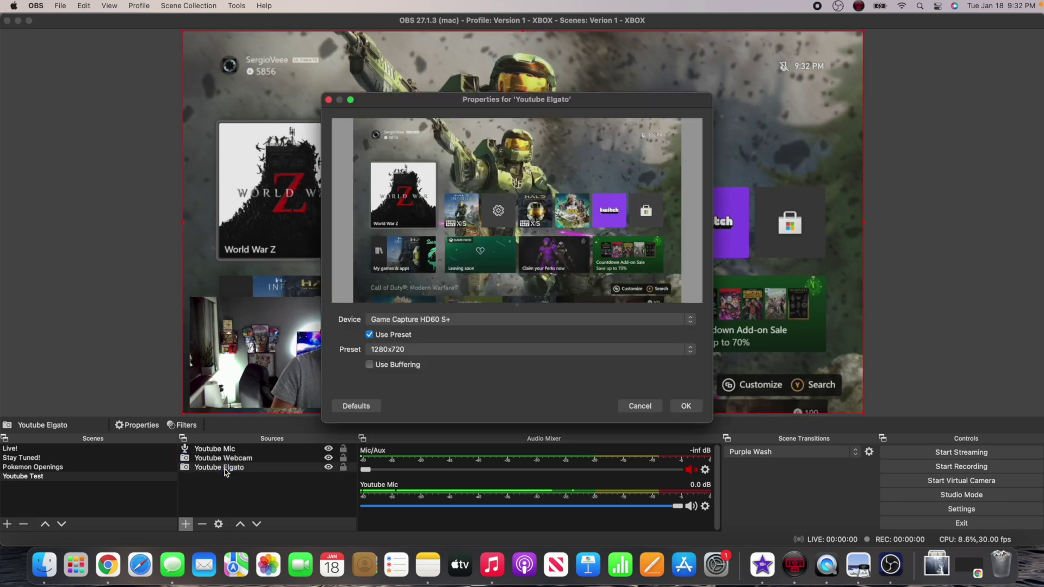
pyautogui.click(405, 350)
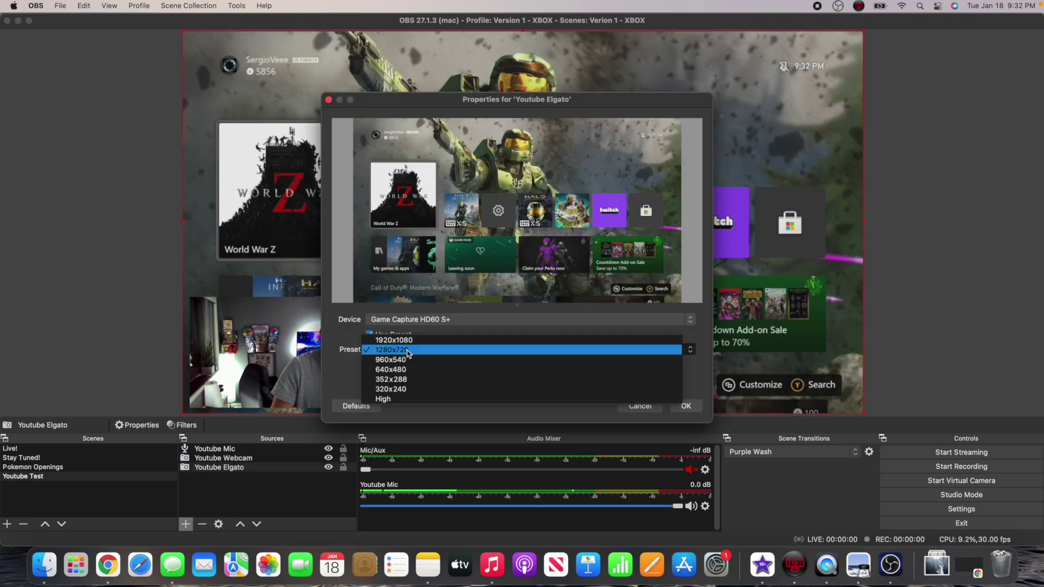
pyautogui.click(335, 378)
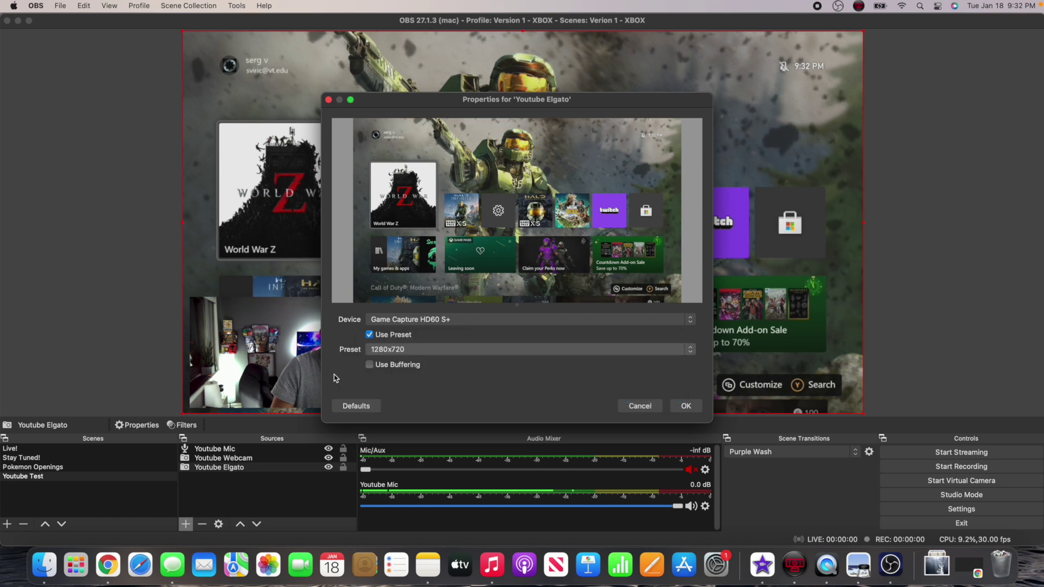
pyautogui.click(637, 408)
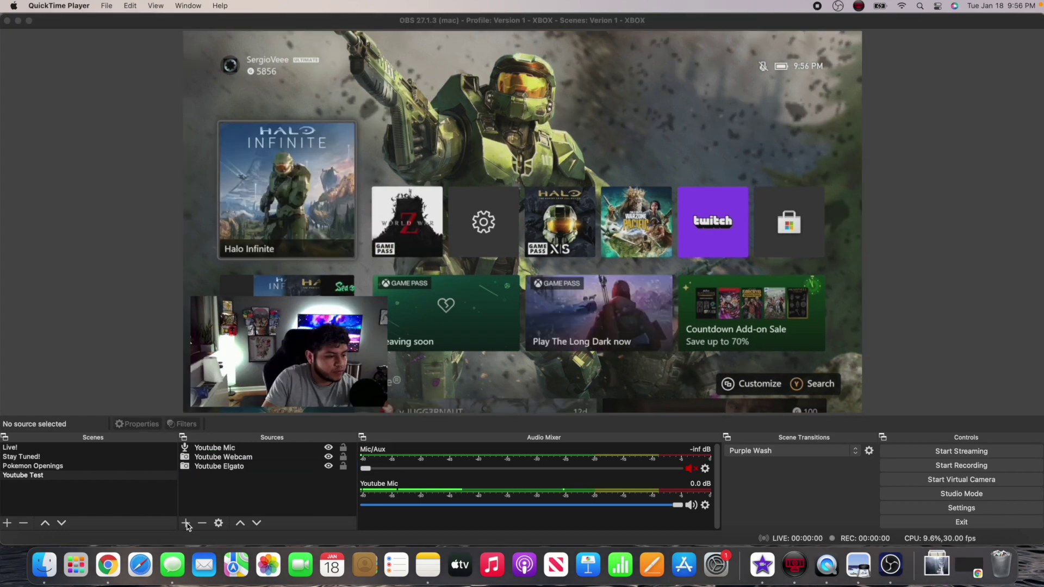
# Add a 'Youtube Elgato Audio' Audio Input Capture source on the Game Capture HD60 S+ device
pyautogui.click(186, 524)
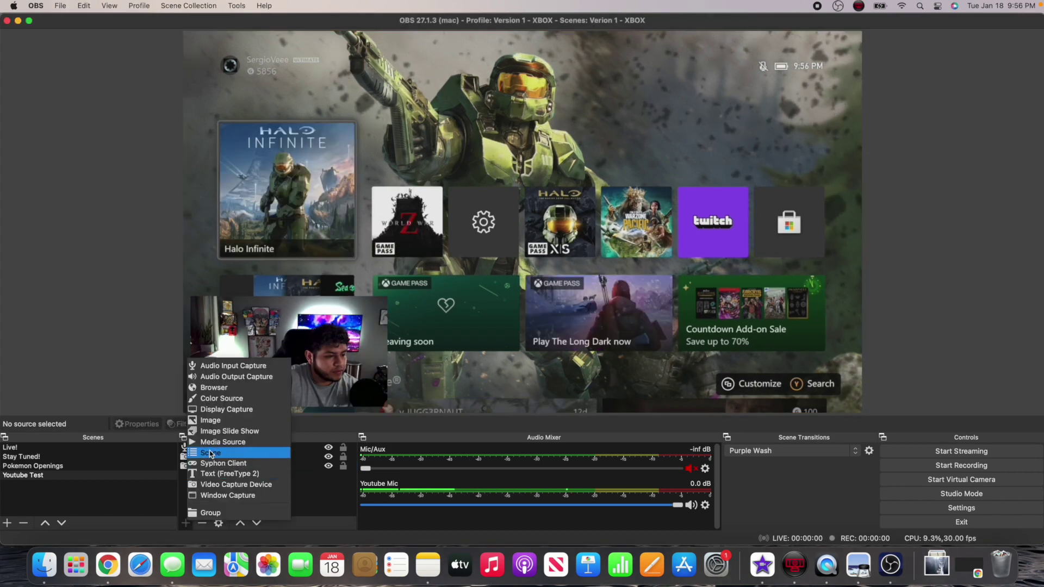
pyautogui.click(227, 367)
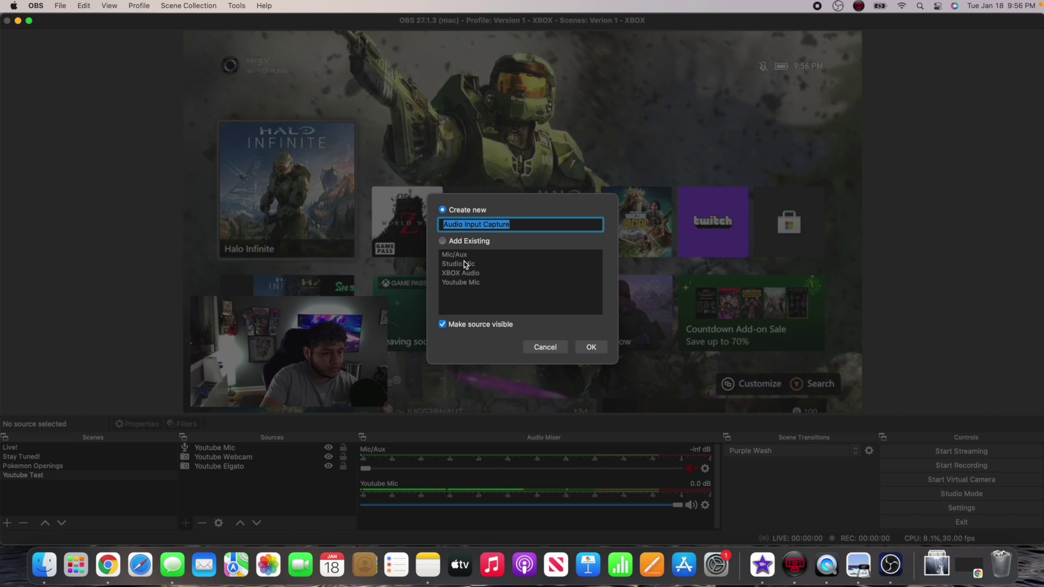
pyautogui.write('Youtube Elgato ')
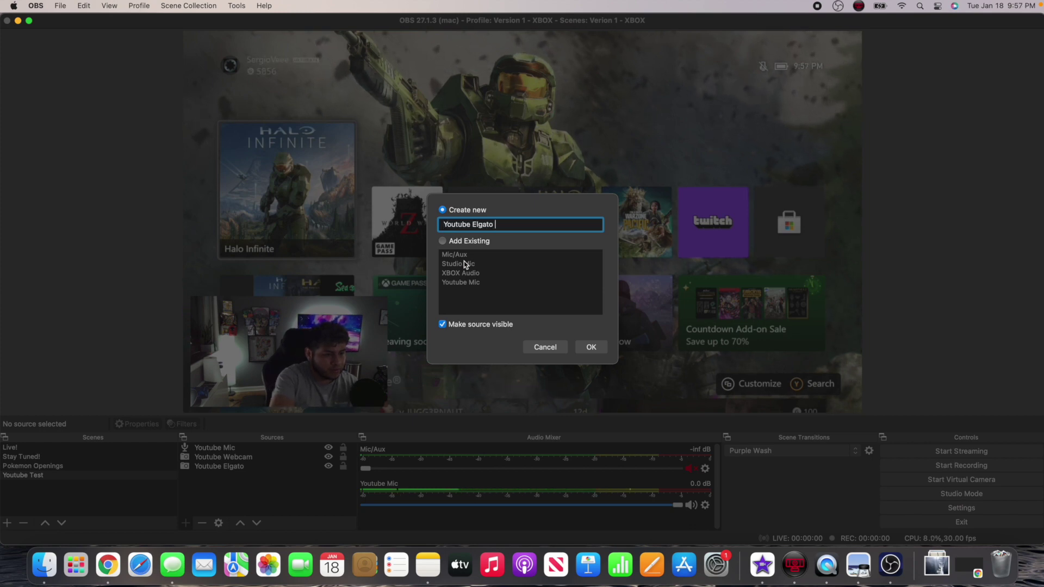
pyautogui.write('Audio')
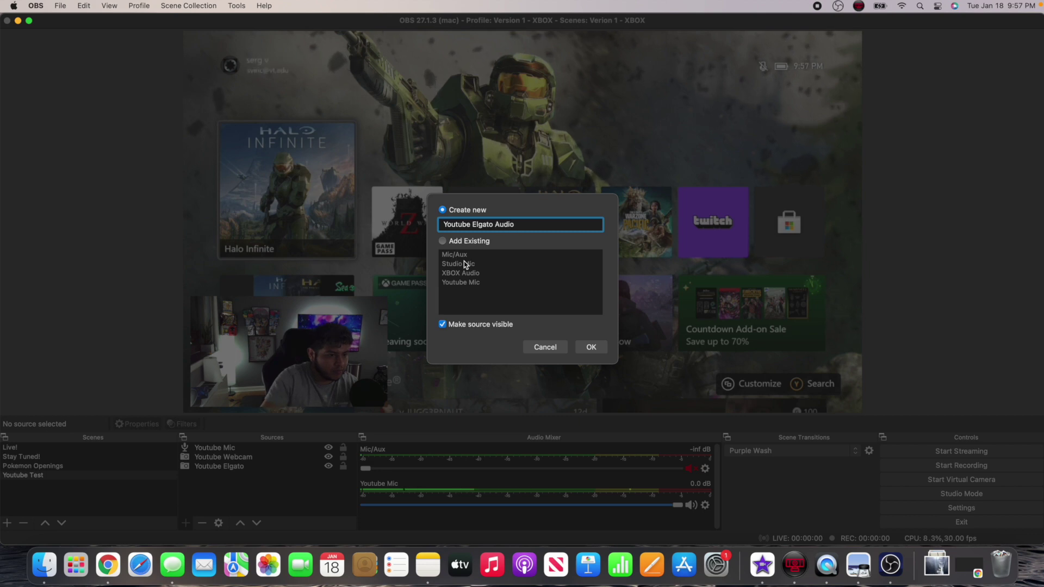
pyautogui.click(591, 347)
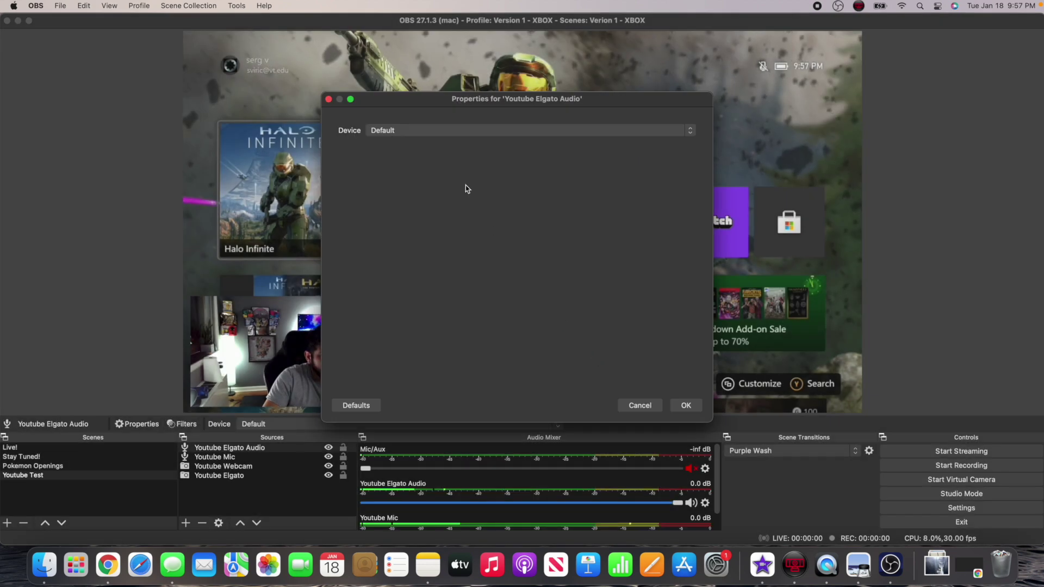
pyautogui.click(448, 131)
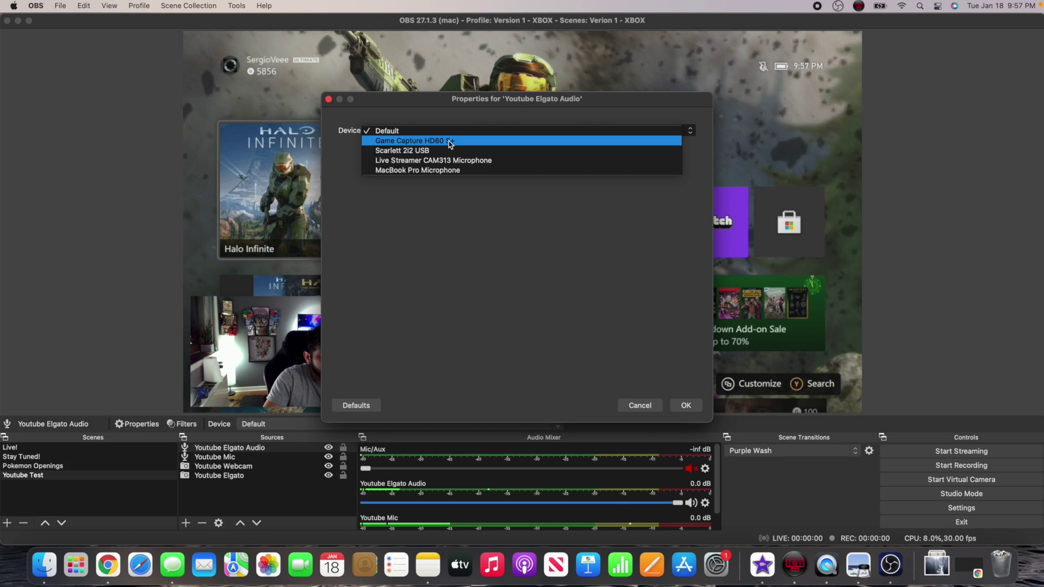
pyautogui.click(448, 141)
pyautogui.click(685, 406)
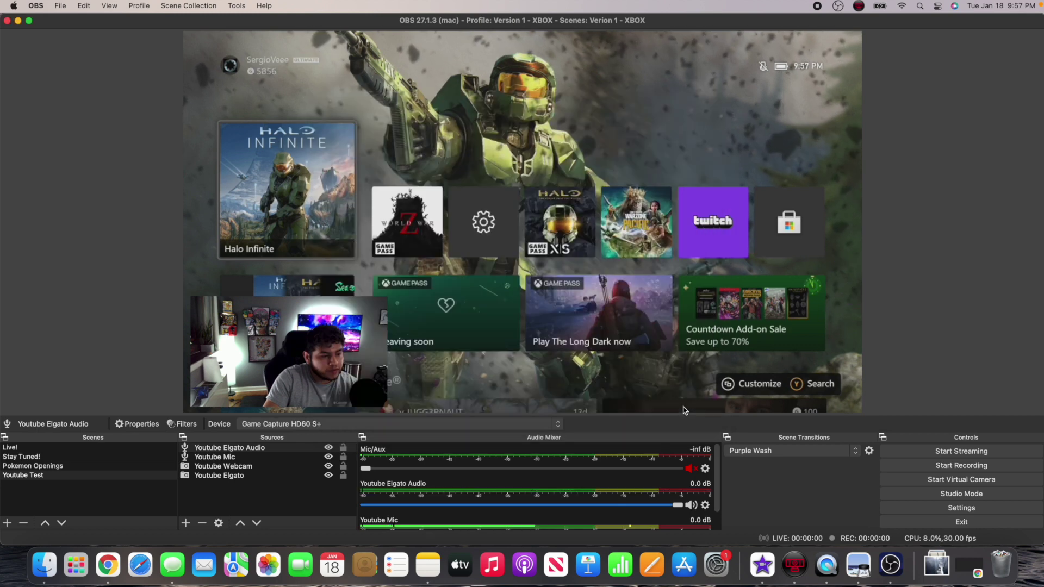
pyautogui.click(261, 449)
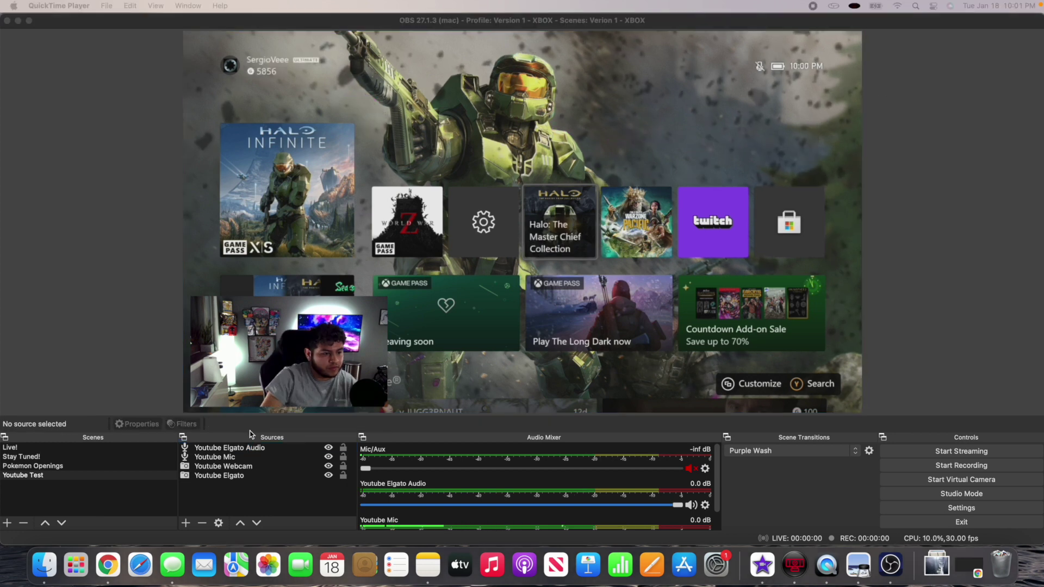
pyautogui.click(251, 449)
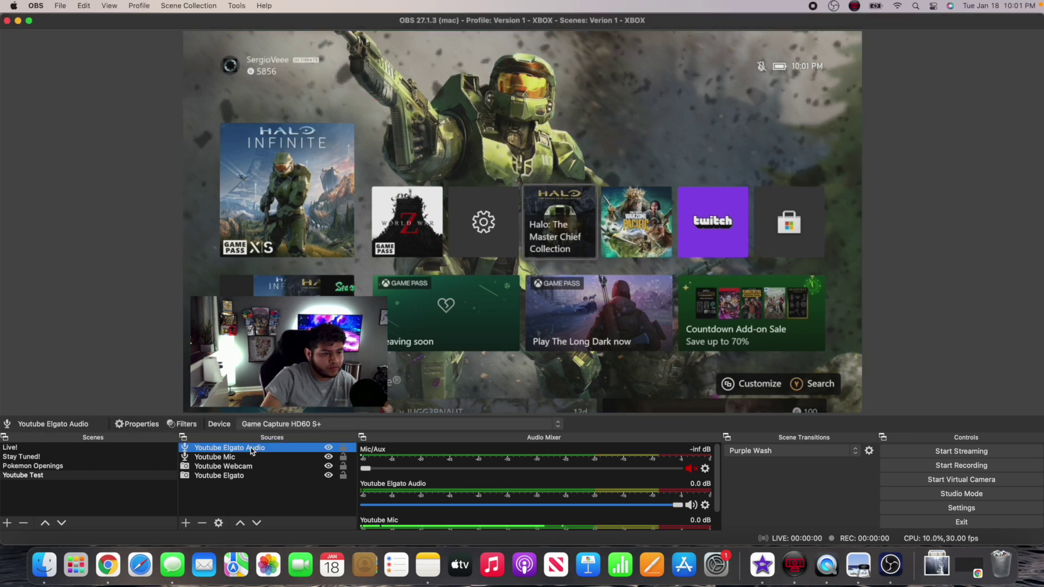
pyautogui.click(246, 458)
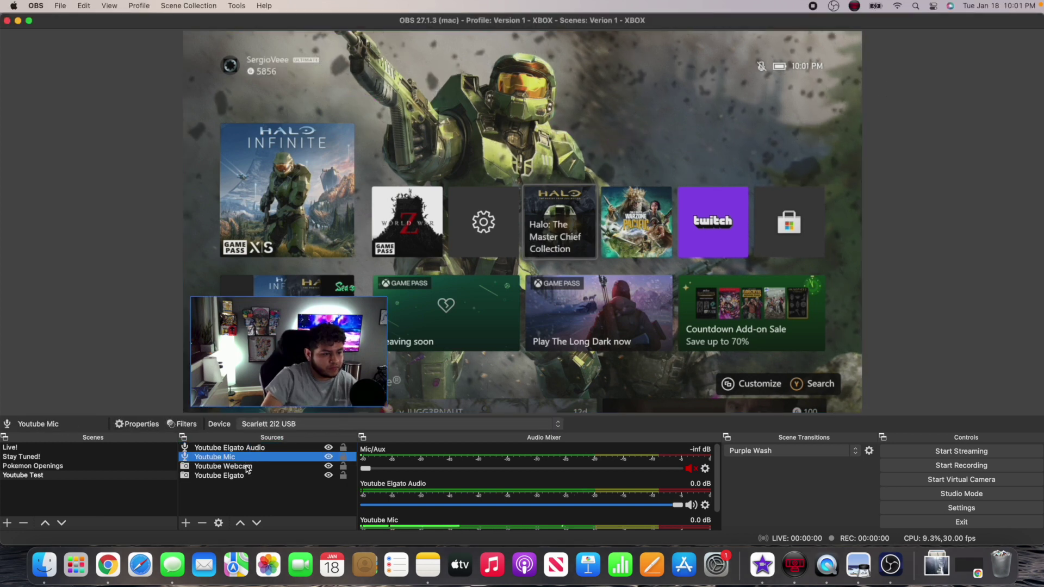
pyautogui.click(246, 467)
pyautogui.click(248, 478)
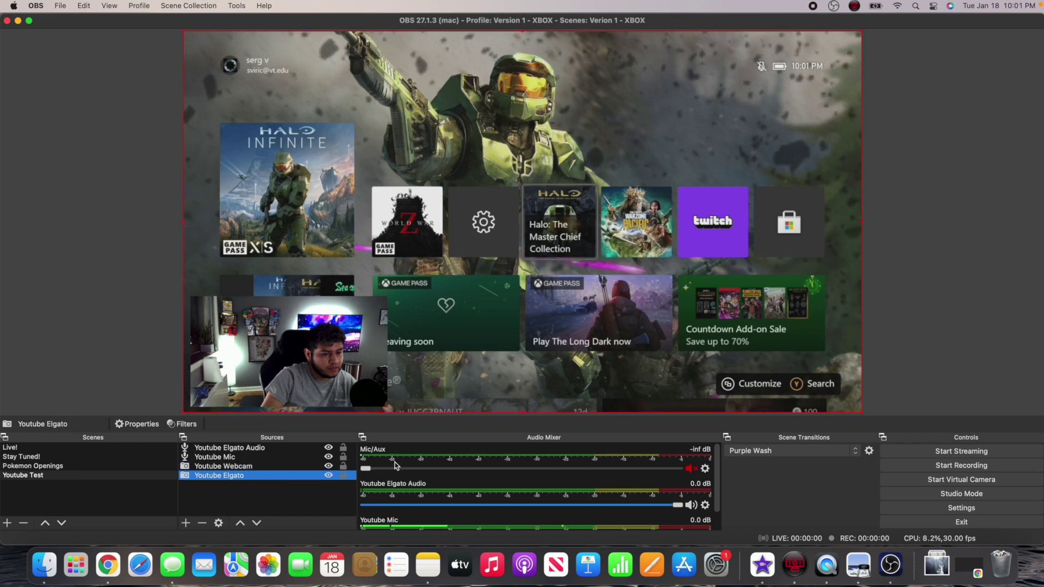
pyautogui.scroll(-1, 395, 463)
pyautogui.scroll(-2, 395, 462)
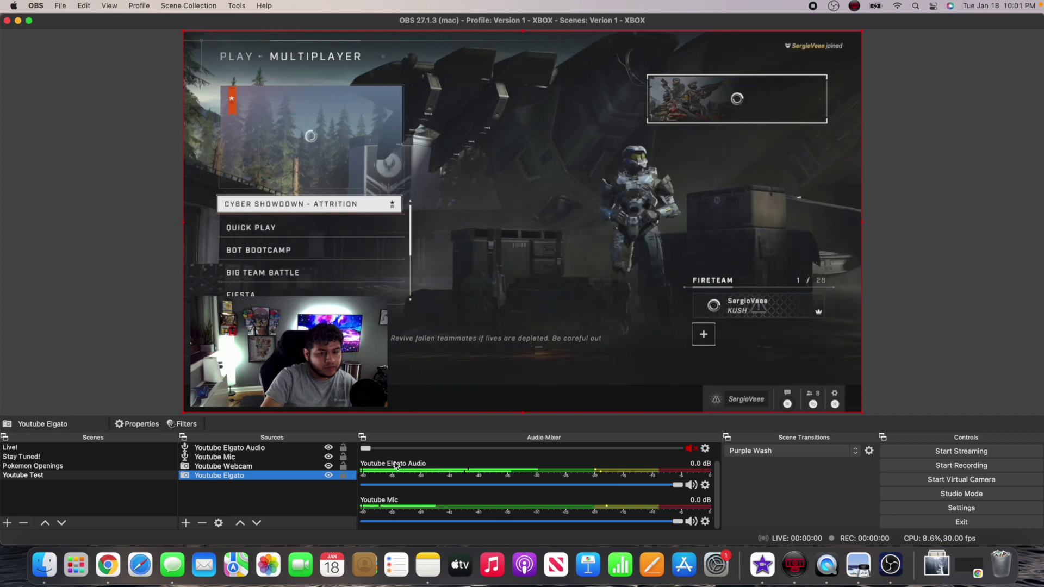
# Change Common FPS Values on the Video settings page to 60 and save
pyautogui.click(949, 513)
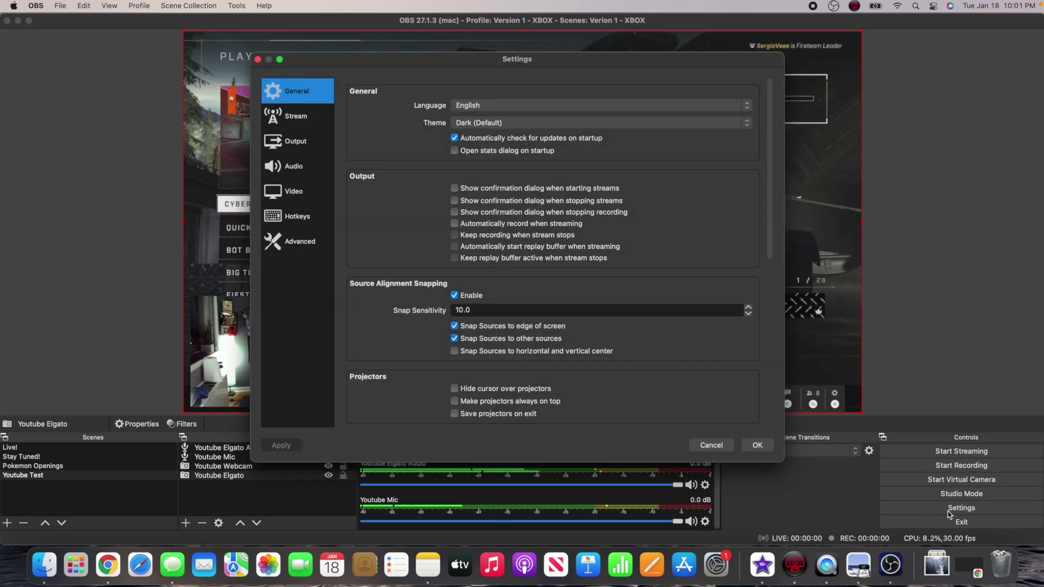
pyautogui.click(297, 191)
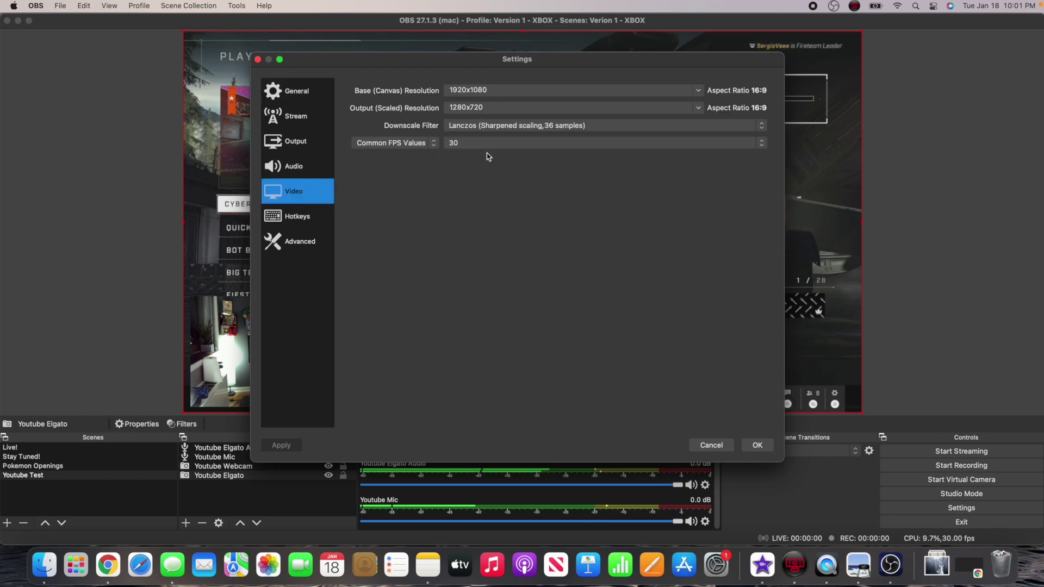
pyautogui.click(496, 143)
pyautogui.click(495, 183)
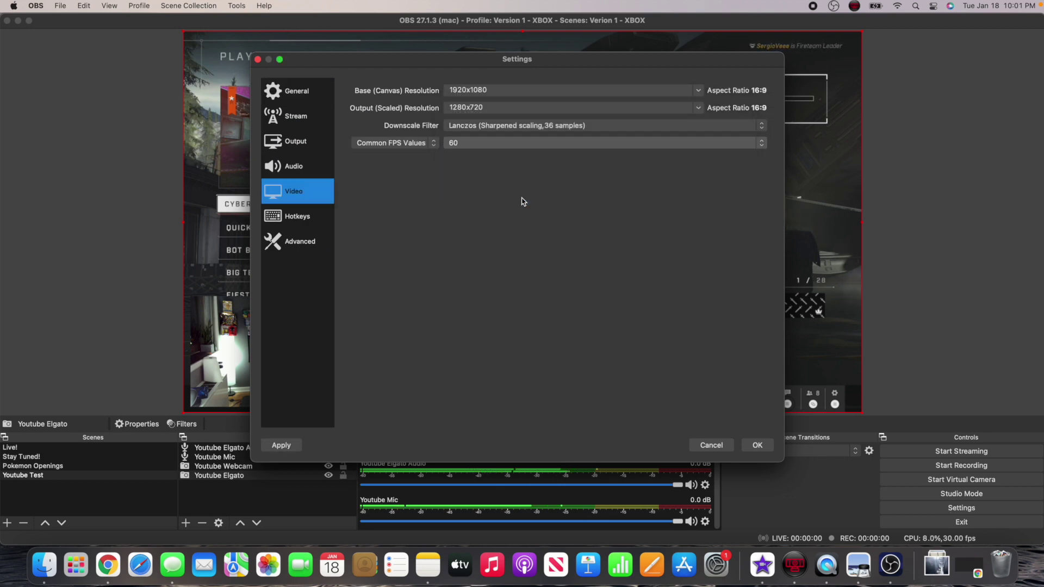
pyautogui.click(755, 446)
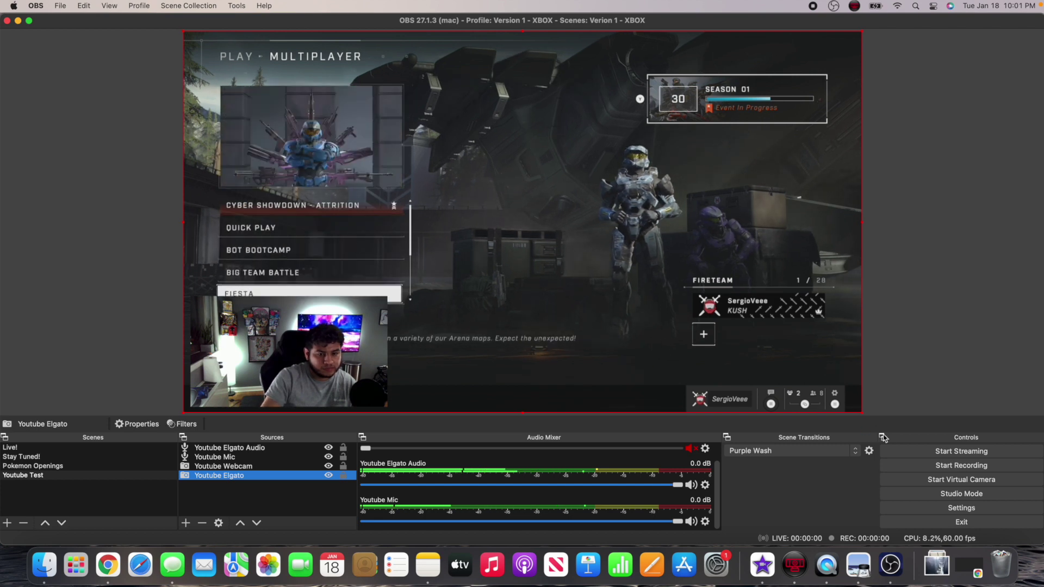
pyautogui.click(905, 452)
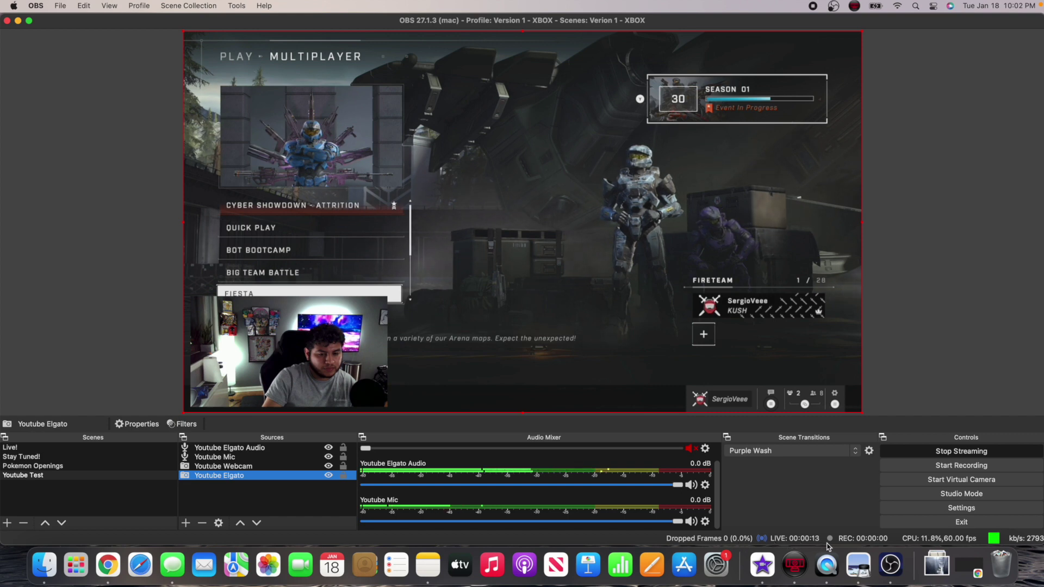
pyautogui.click(930, 456)
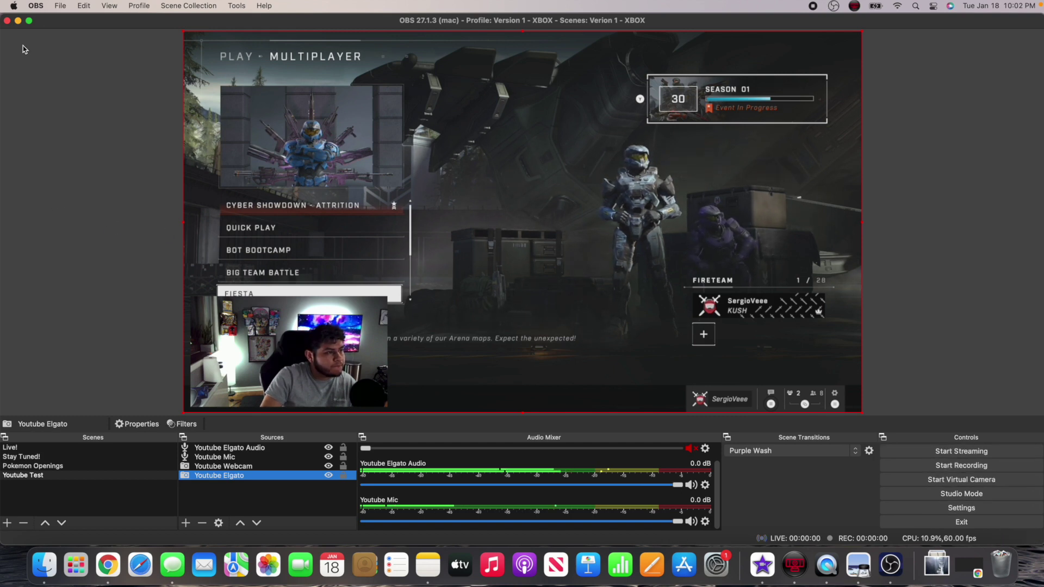
pyautogui.press('Escape')
# Browse the full Show All list of streaming services in Stream settings
pyautogui.click(935, 3)
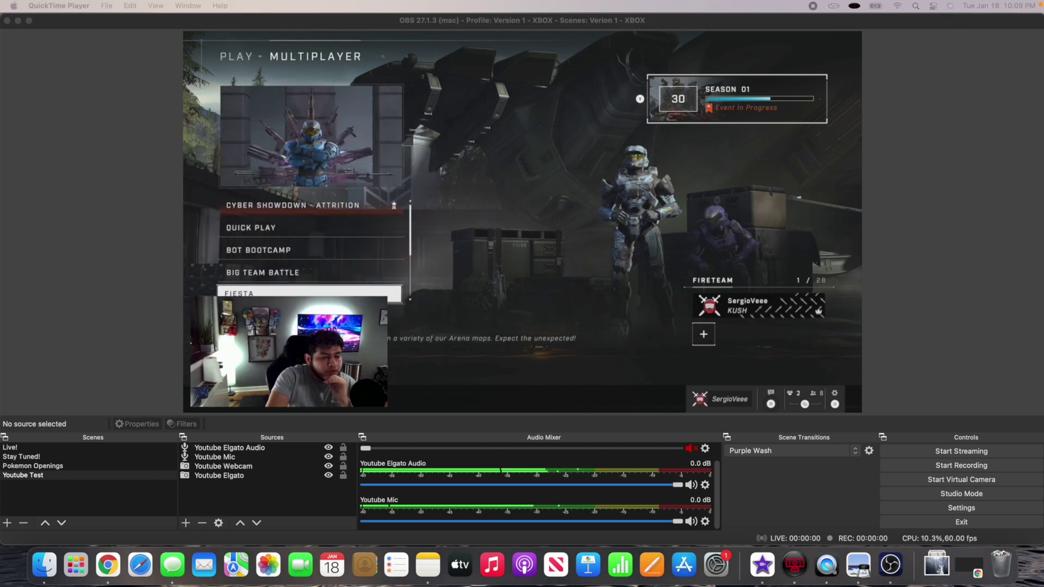
pyautogui.click(1024, 509)
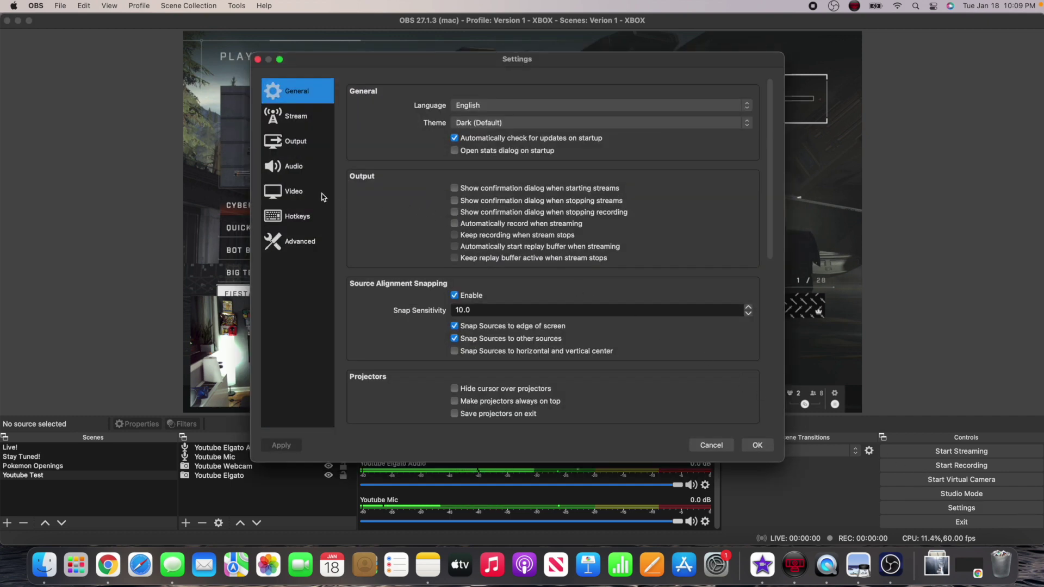
pyautogui.click(297, 116)
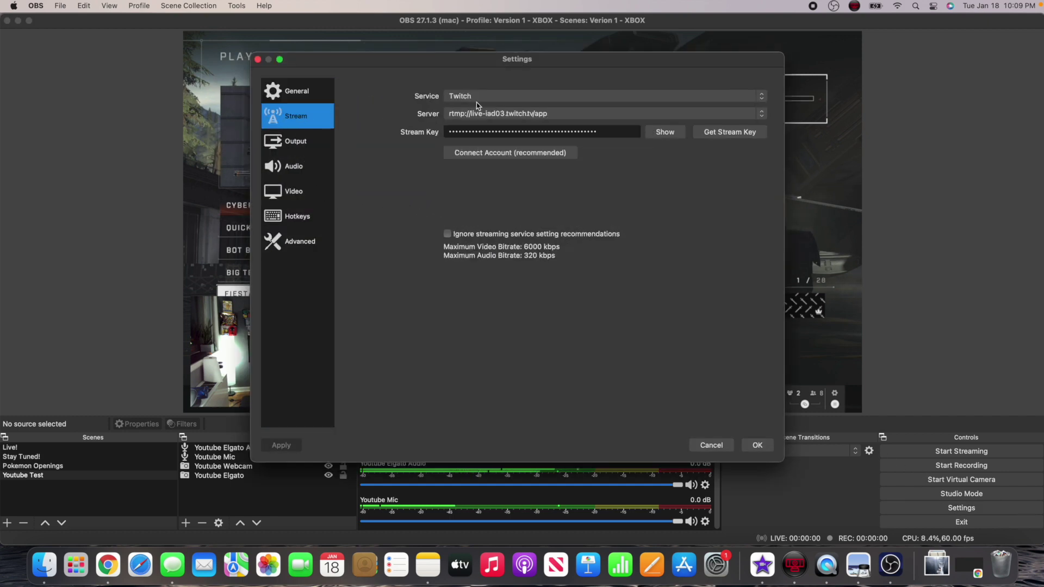
pyautogui.click(533, 98)
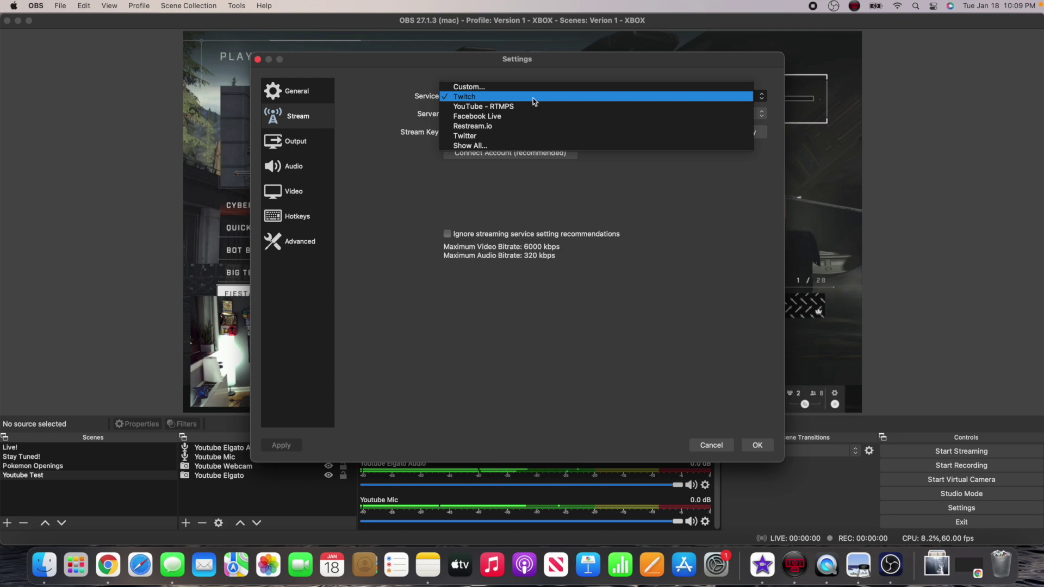
pyautogui.click(530, 145)
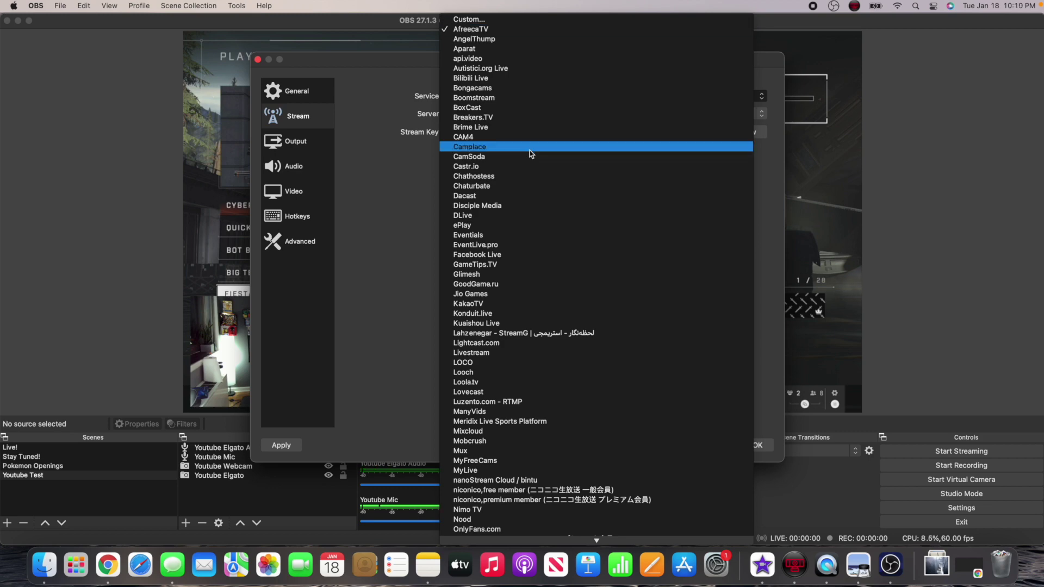
pyautogui.scroll(-1, 559, 348)
pyautogui.scroll(-10, 559, 350)
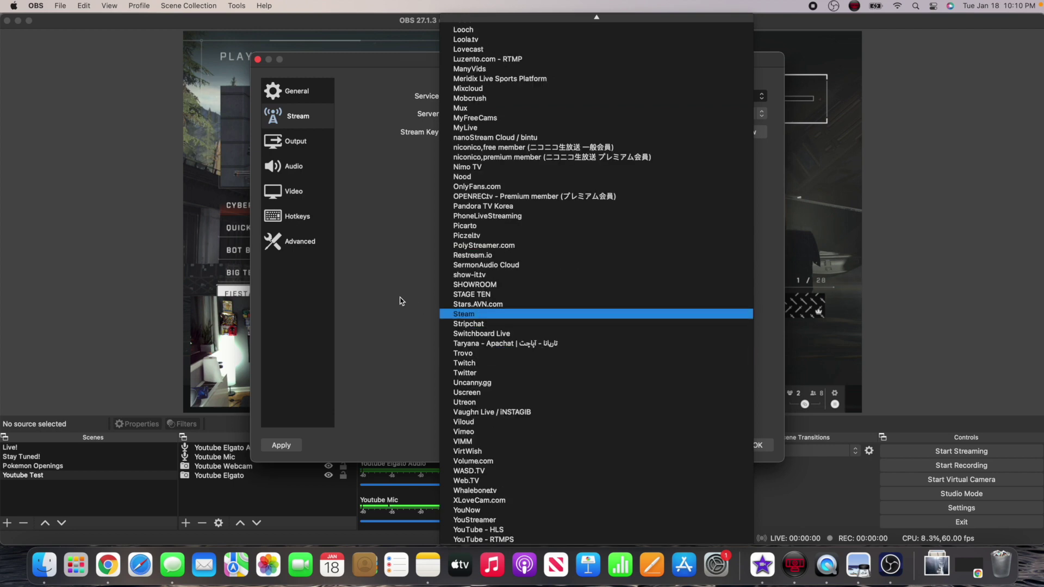
pyautogui.click(397, 299)
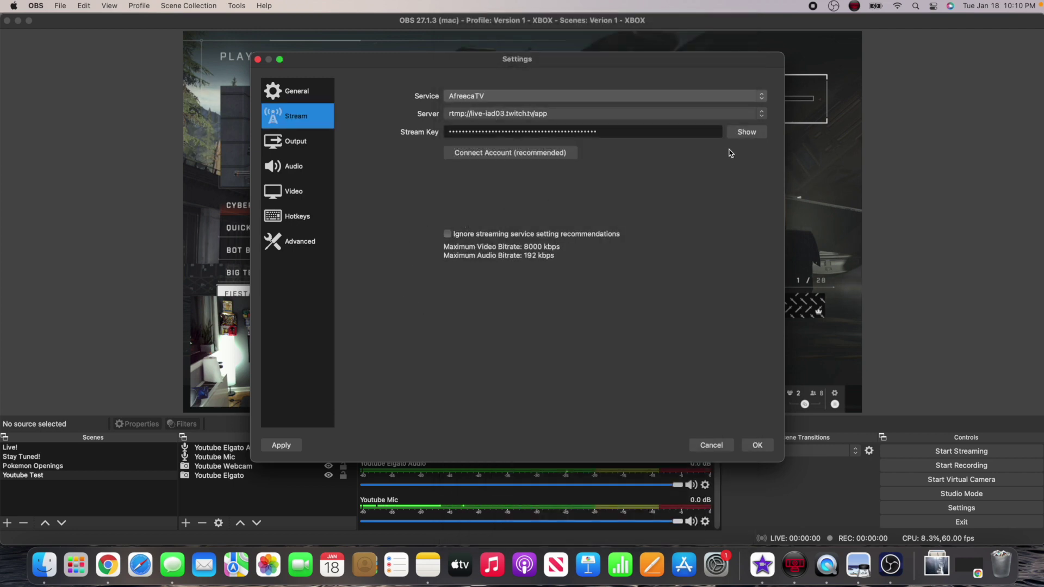
# Choose Twitch as the streaming service and save the settings
pyautogui.click(527, 96)
pyautogui.scroll(-10, 572, 451)
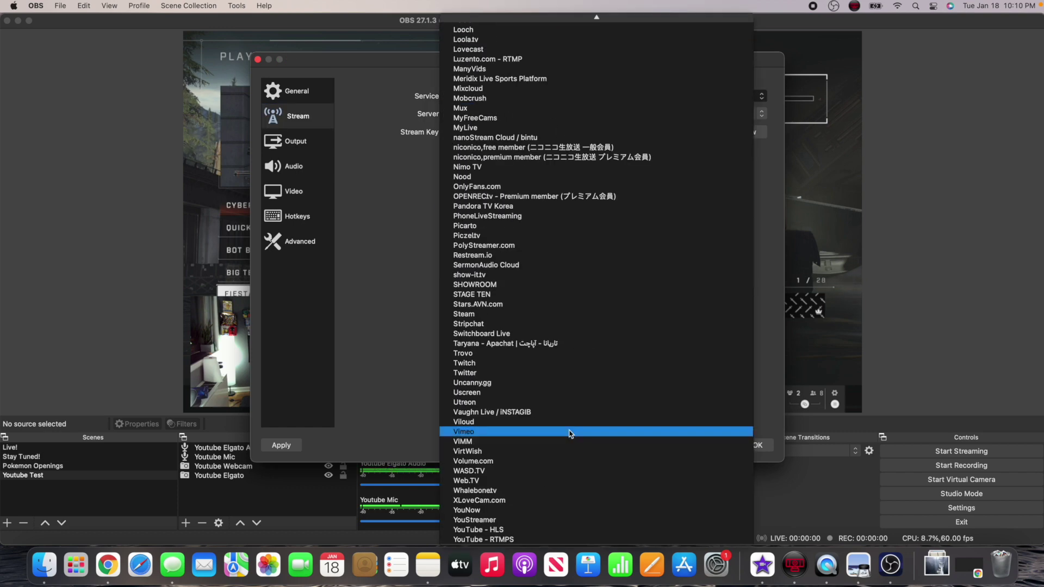
pyautogui.click(517, 362)
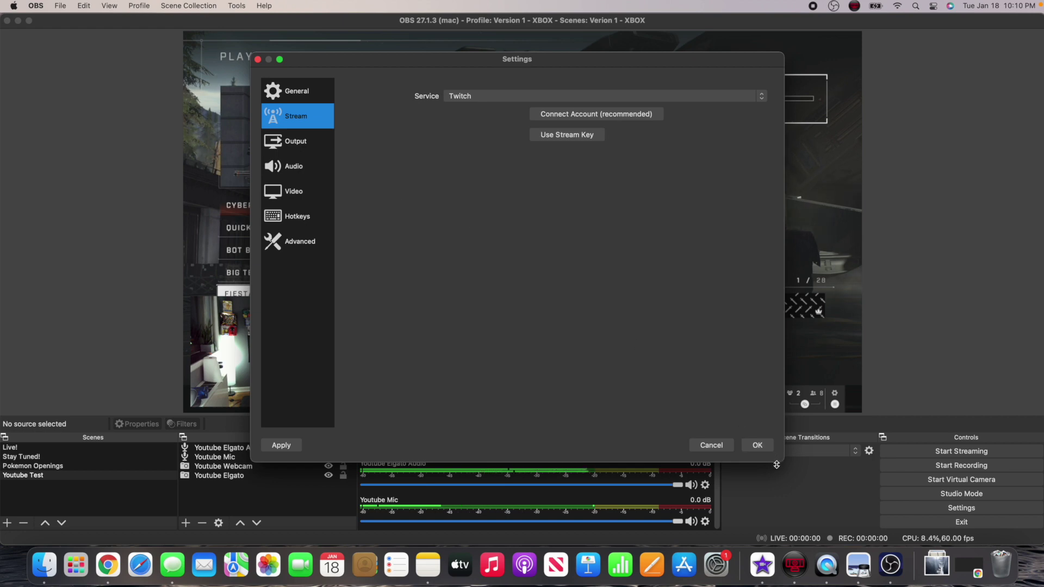
pyautogui.click(707, 444)
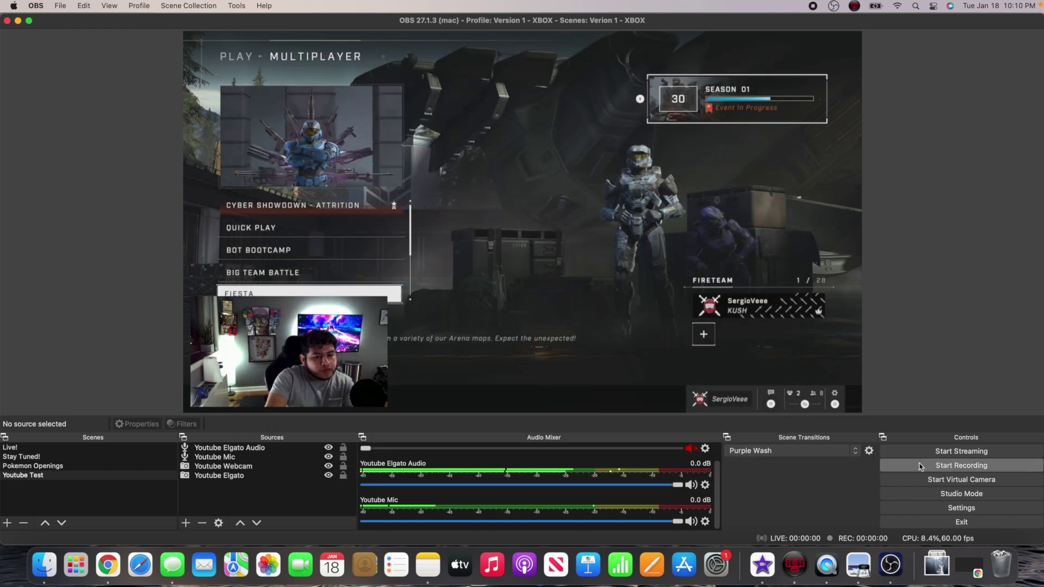
# Recheck Stream settings to confirm Twitch with the rtmp://live-iad03.twitch.tv/app server
pyautogui.click(934, 510)
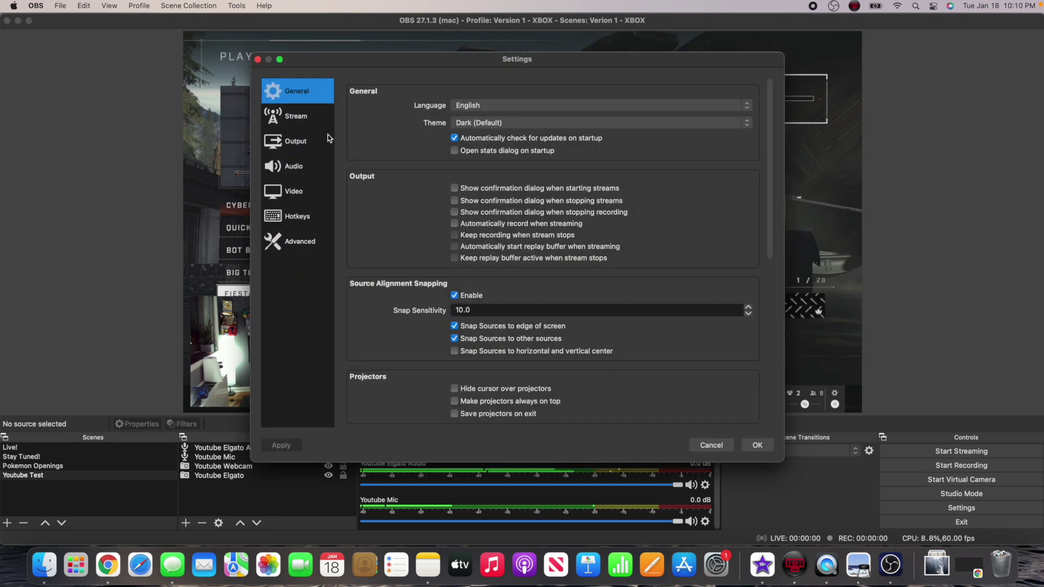
pyautogui.click(301, 116)
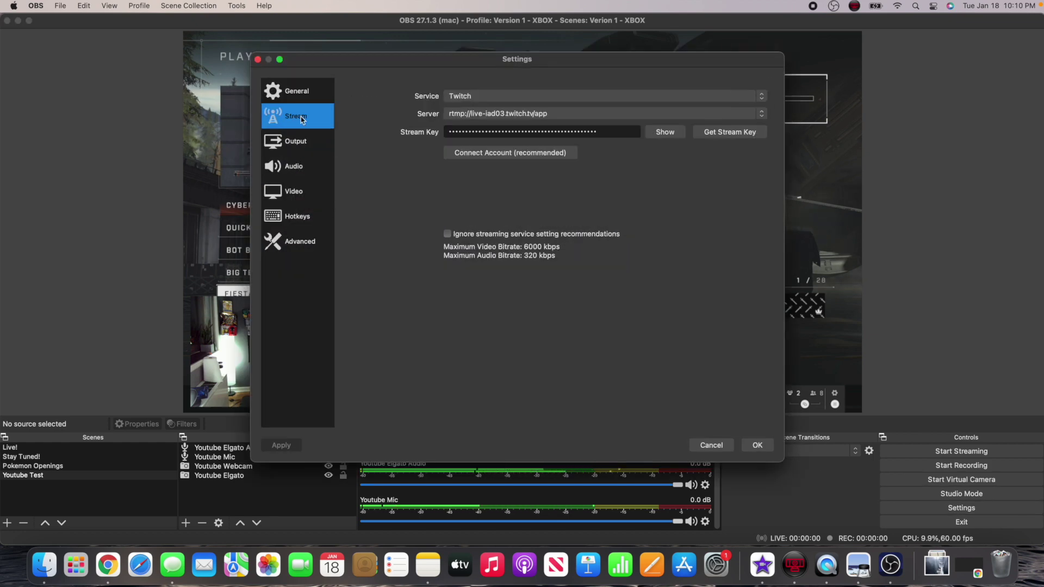
pyautogui.click(711, 445)
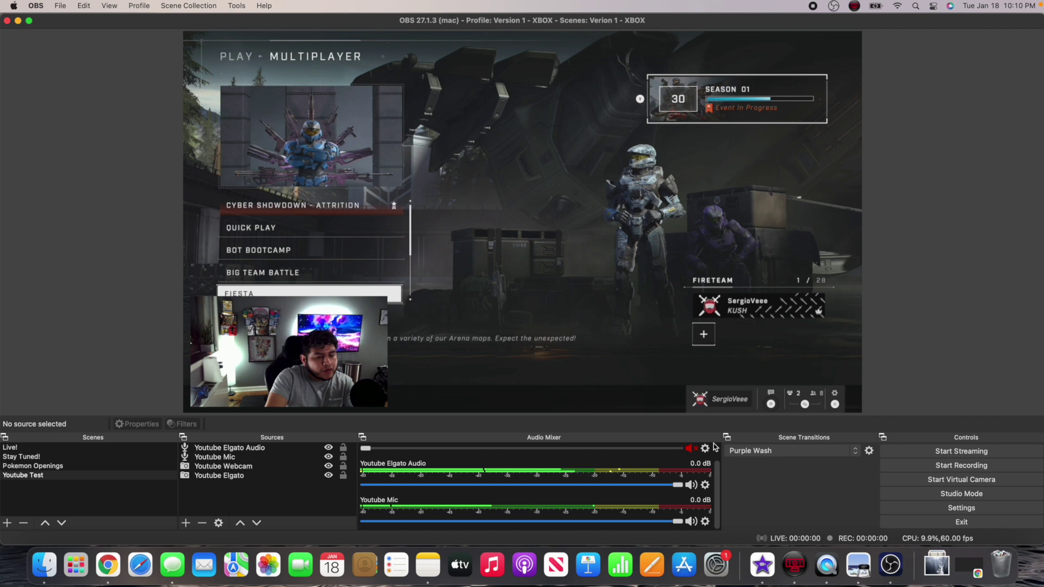
pyautogui.click(834, 6)
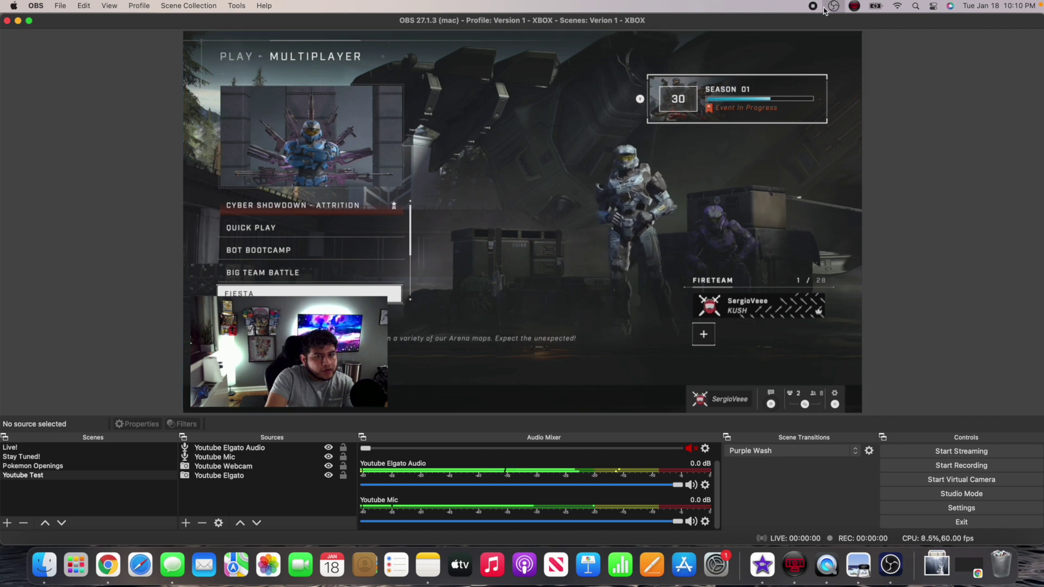